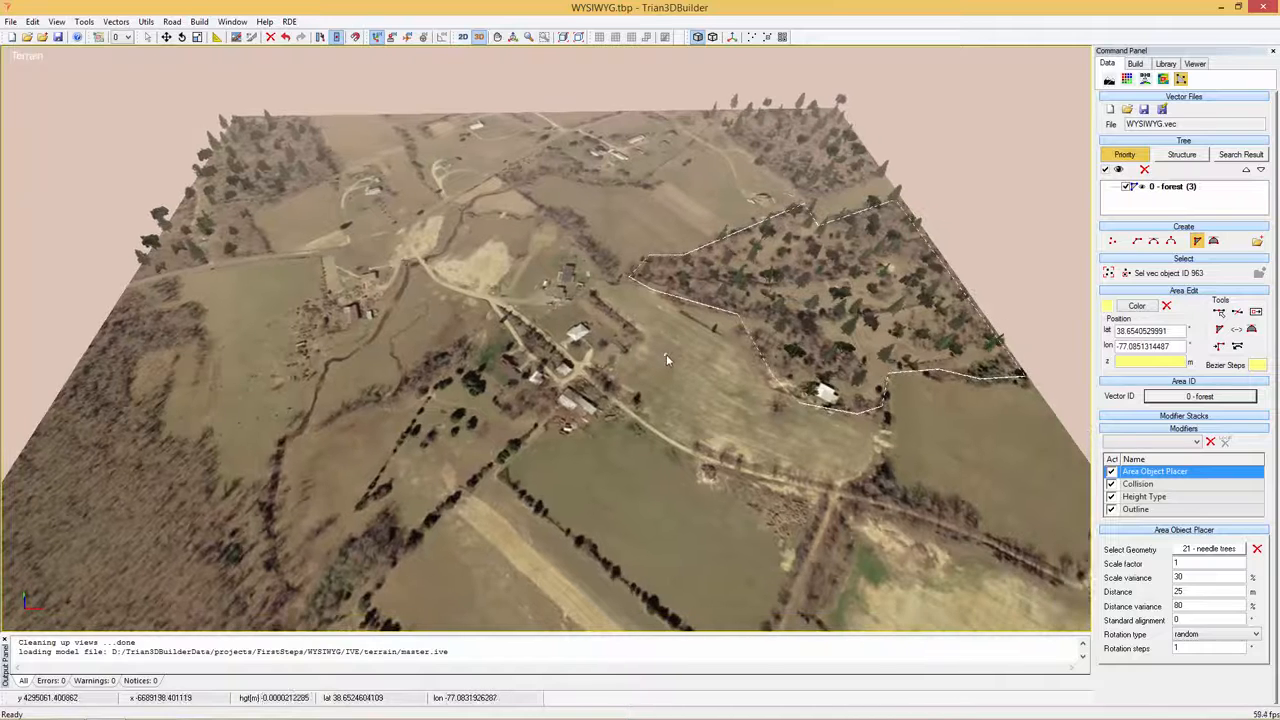
- Place five tree points with vector ID 2 - Trees along the hedge line bordering the pale field
{"action": "right_click", "coordinate": [667, 355]}
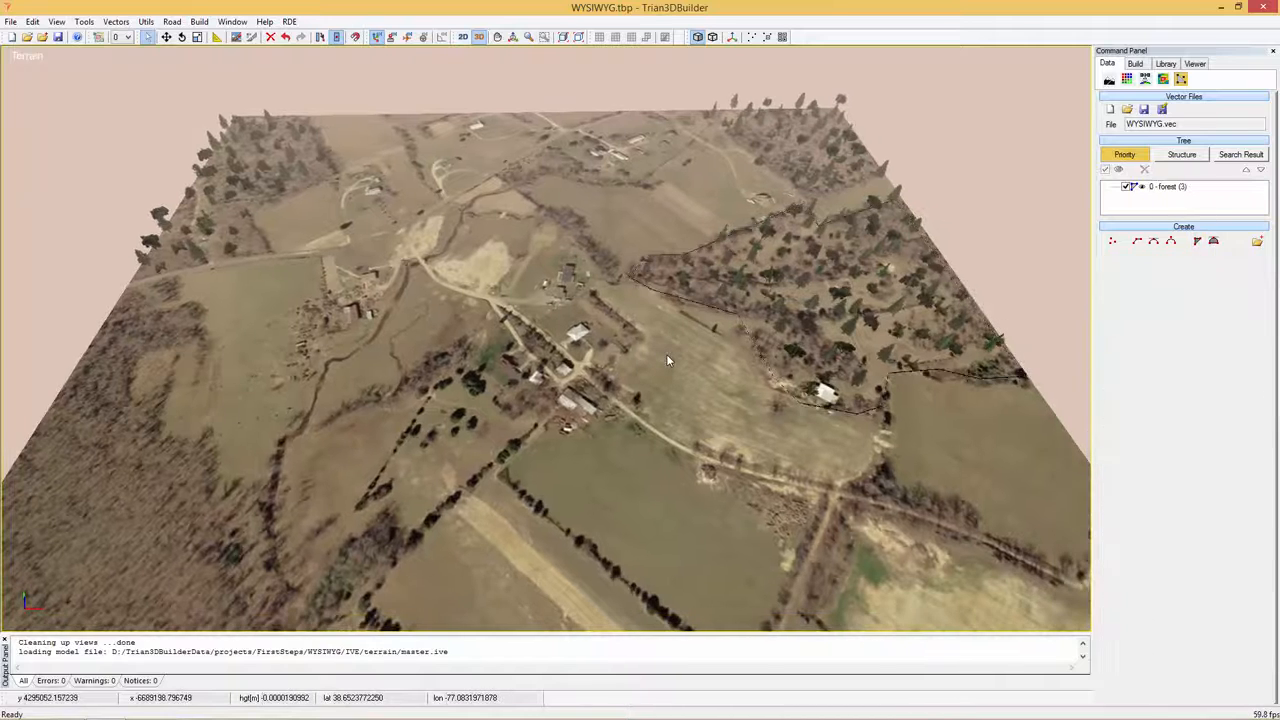
{"action": "left_click", "coordinate": [1114, 243]}
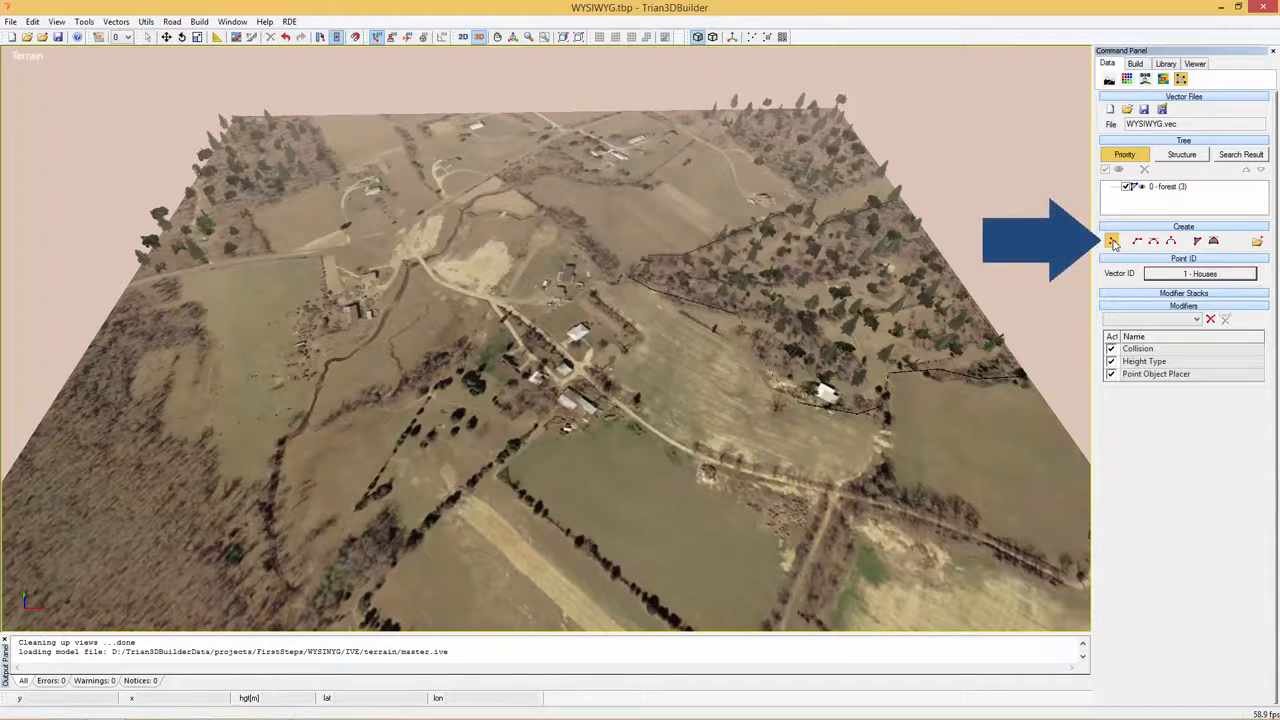
{"action": "left_click", "coordinate": [1168, 274]}
{"action": "left_click", "coordinate": [632, 320]}
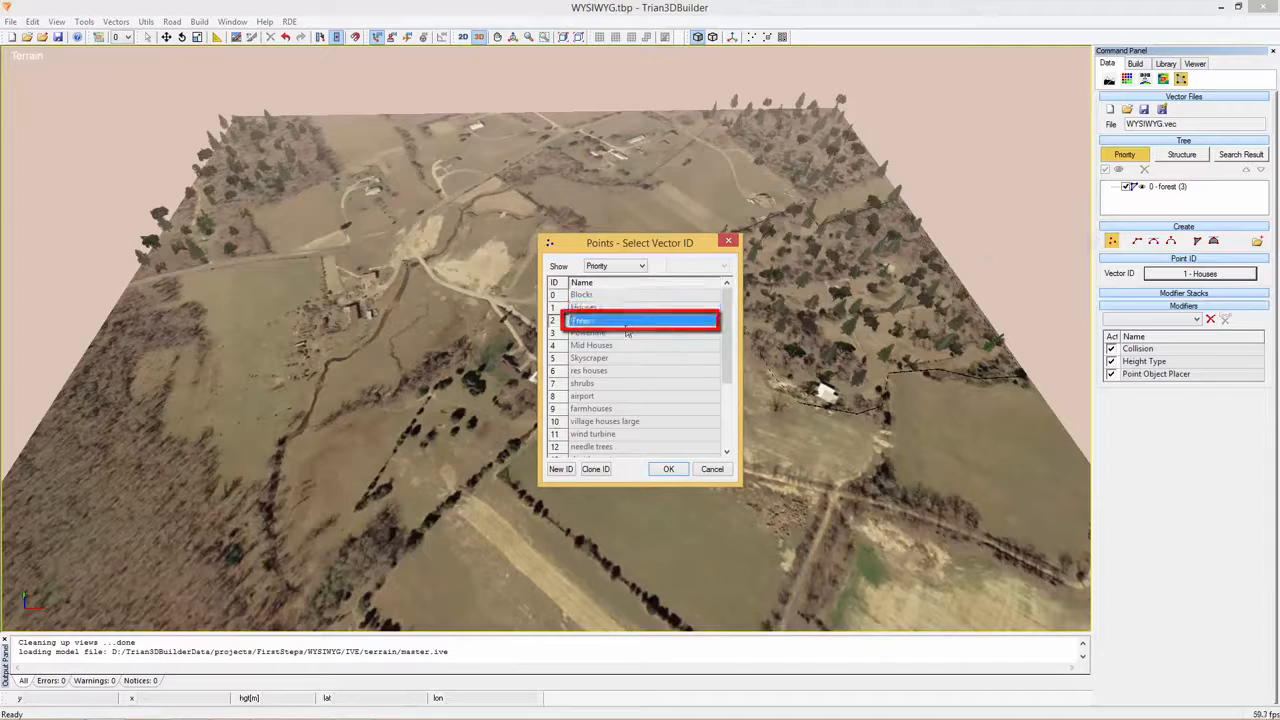
{"action": "left_click", "coordinate": [668, 469]}
{"action": "middle_click_drag", "start_coordinate": [703, 470], "coordinate": [562, 386]}
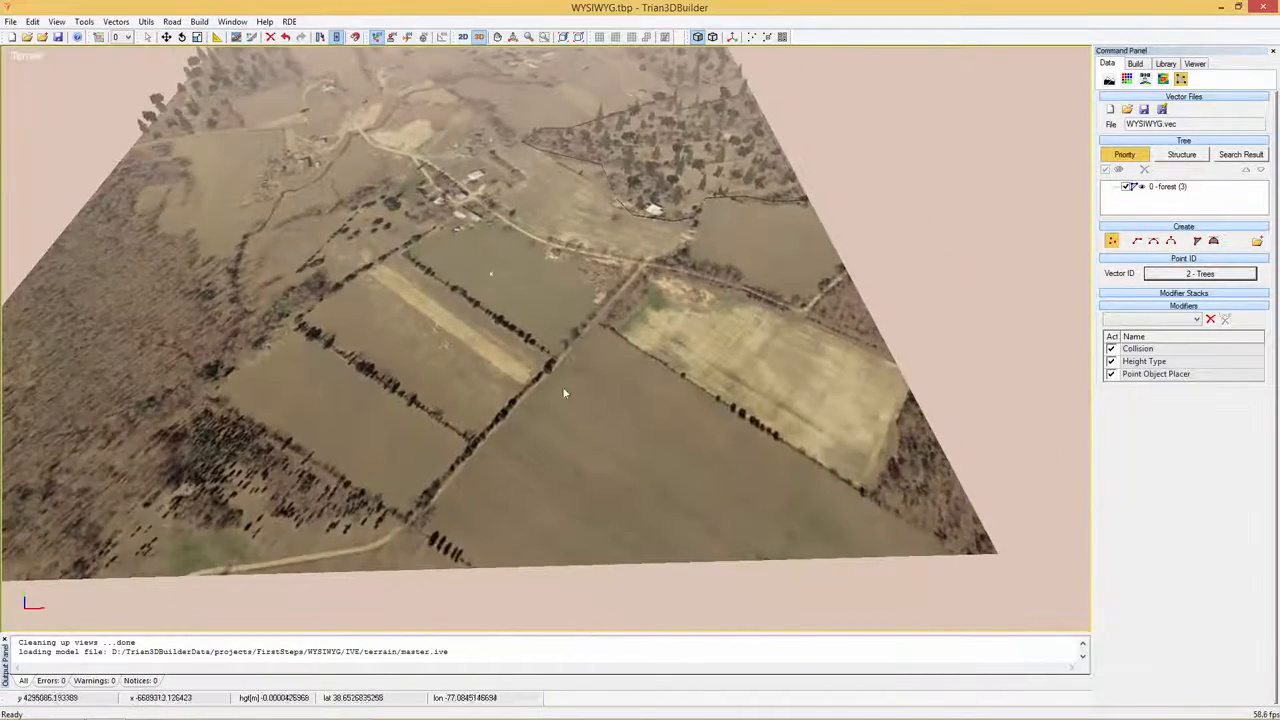
{"action": "scroll", "coordinate": [760, 440], "scroll_direction": "up", "scroll_amount": 4}
{"action": "left_click", "coordinate": [612, 307]}
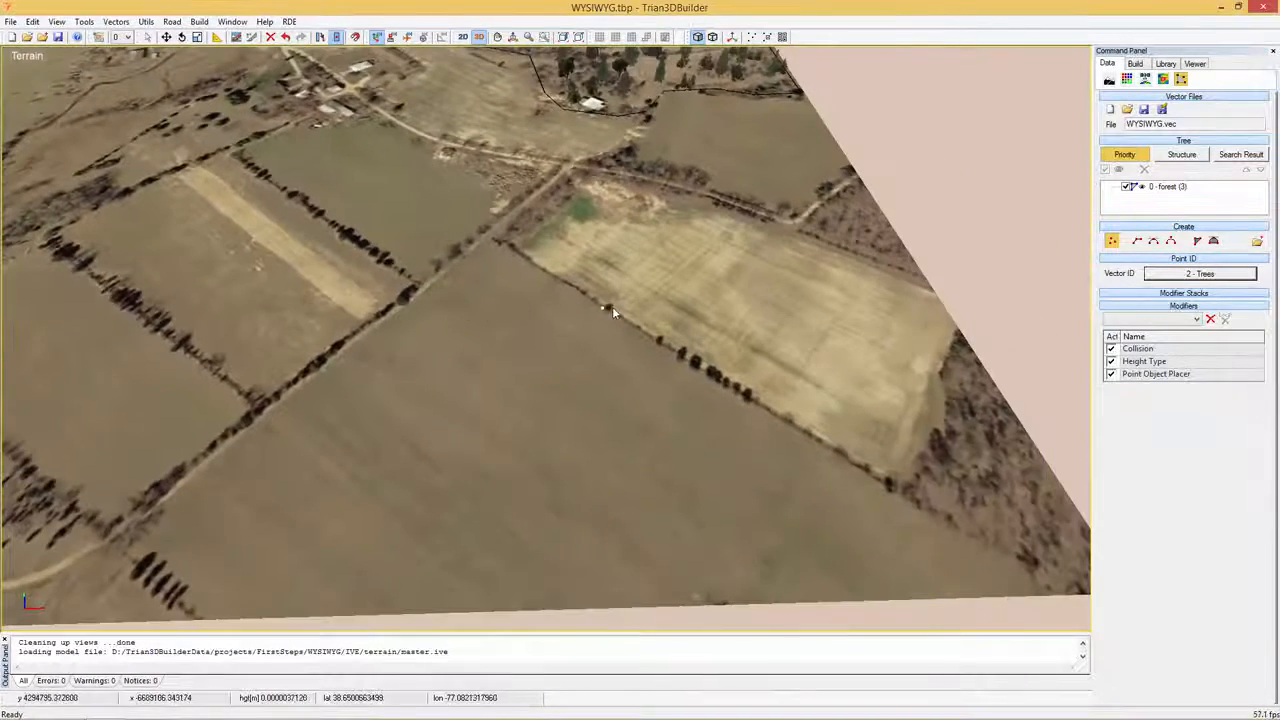
{"action": "left_click", "coordinate": [658, 341]}
{"action": "left_click", "coordinate": [695, 362]}
{"action": "left_click", "coordinate": [721, 379]}
{"action": "left_click", "coordinate": [750, 396]}
- Select the five new trees in Element Mode, randomize their Z rotation and set their scale to 2
{"action": "right_click", "coordinate": [594, 383]}
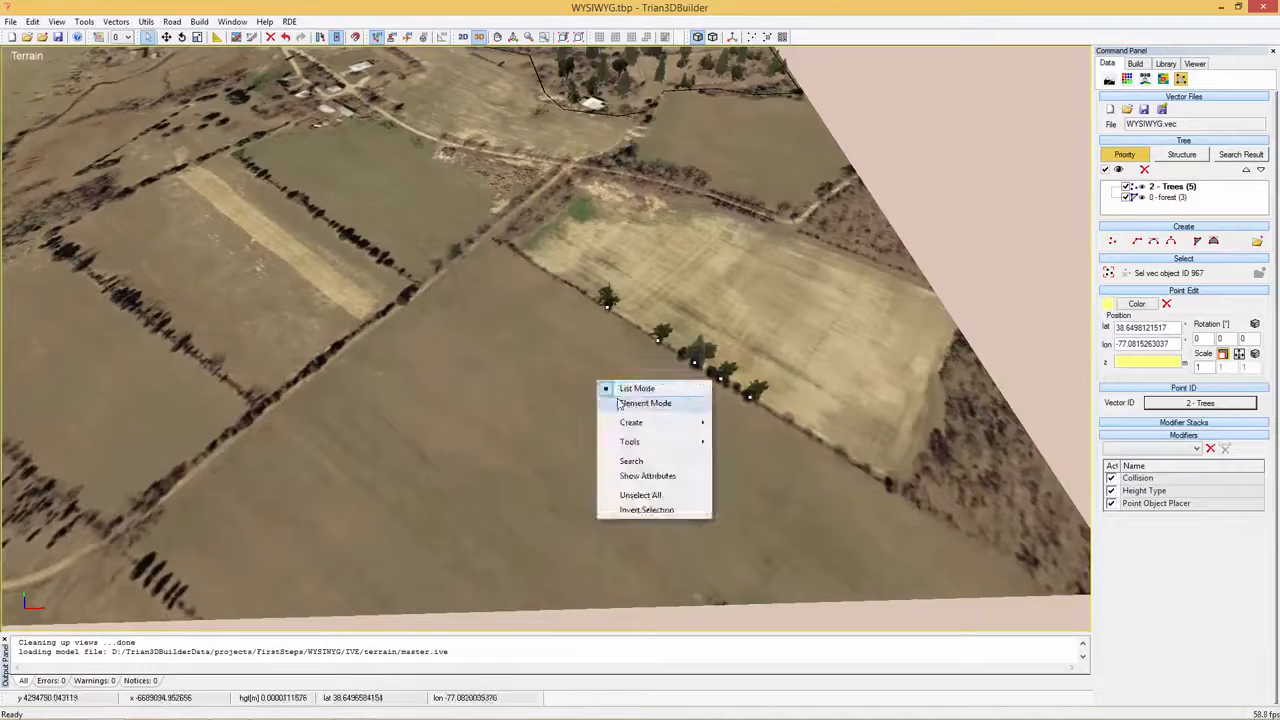
{"action": "left_click", "coordinate": [634, 400]}
{"action": "left_click_drag", "start_coordinate": [554, 257], "coordinate": [778, 462]}
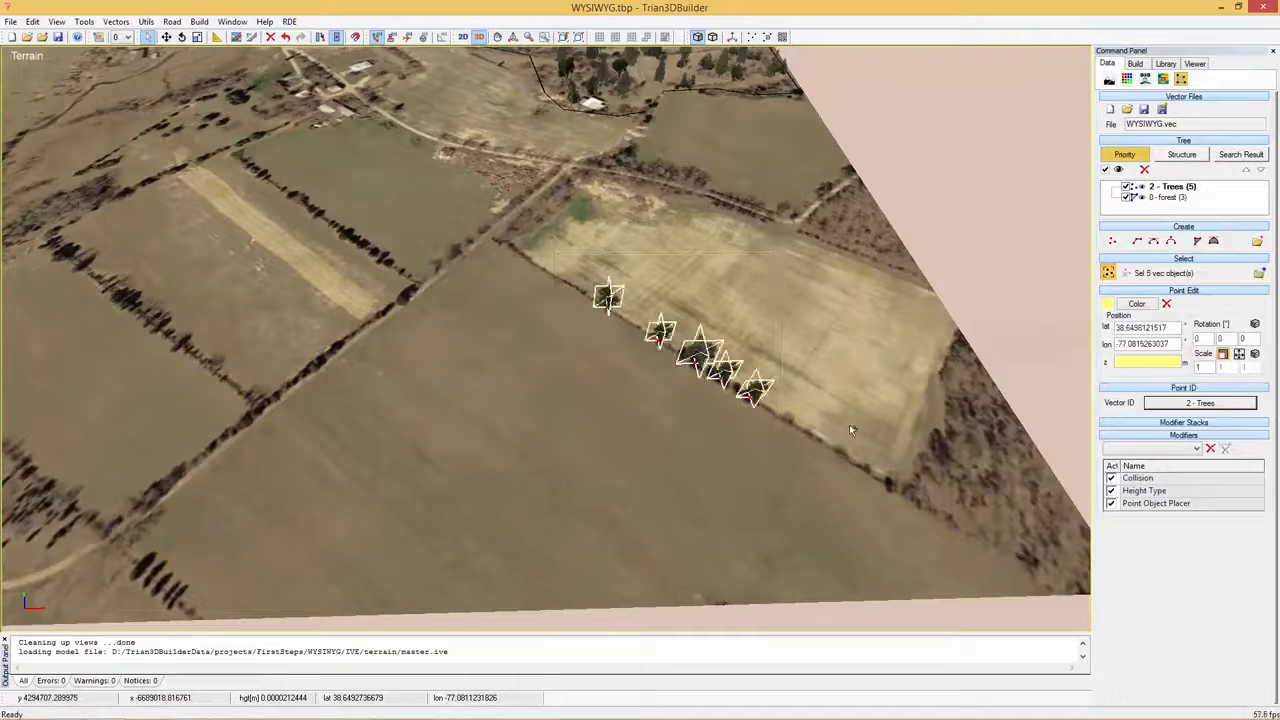
{"action": "left_click", "coordinate": [1254, 326]}
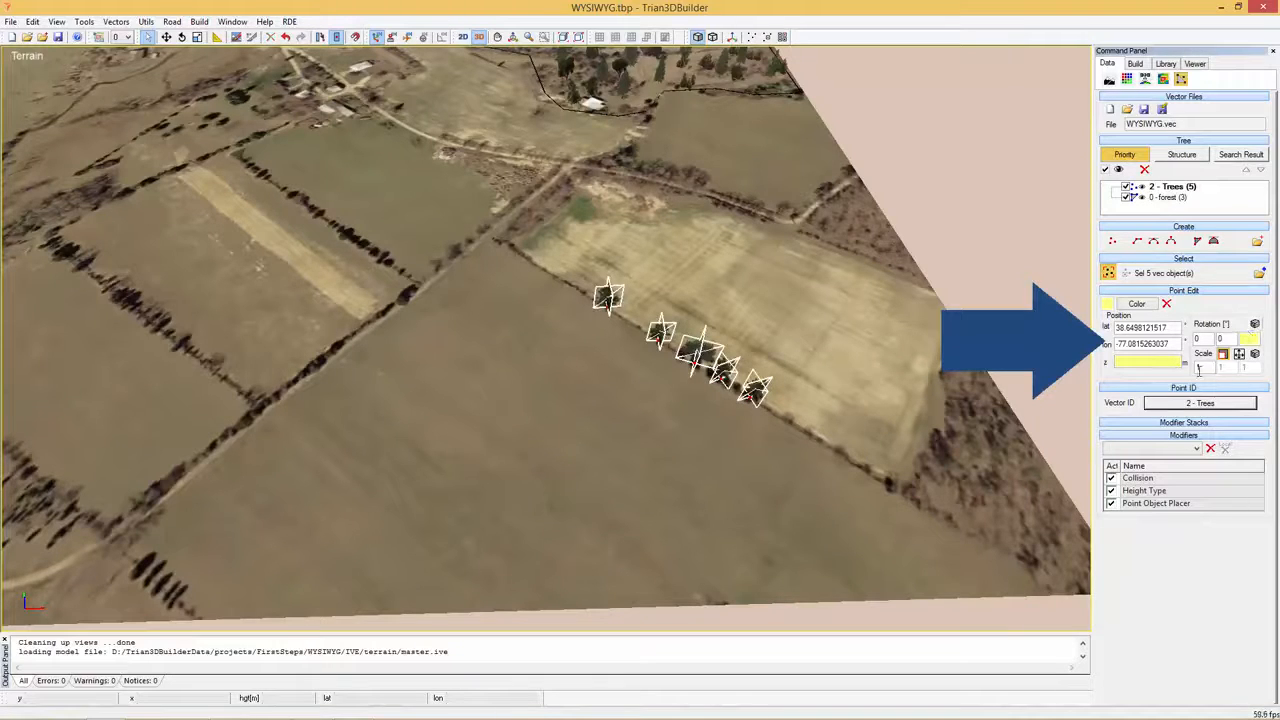
{"action": "type", "text": "2"}
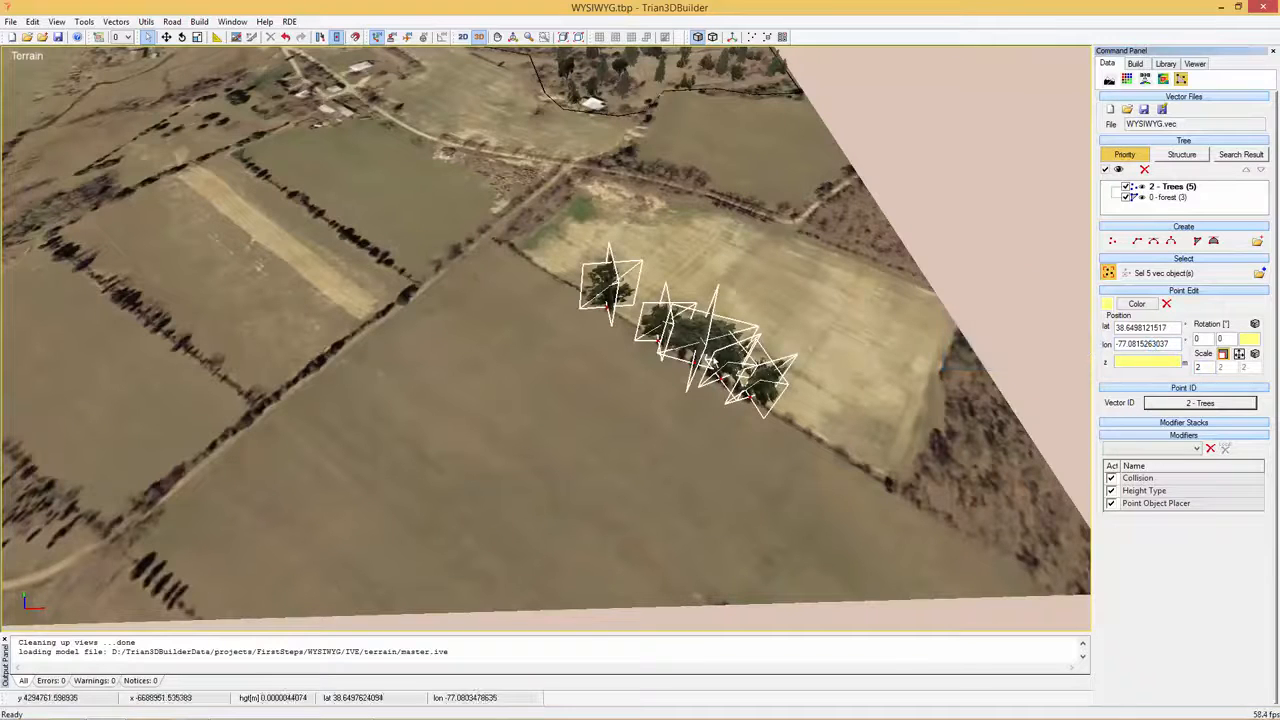
{"action": "right_click", "coordinate": [630, 399]}
{"action": "left_click", "coordinate": [648, 407]}
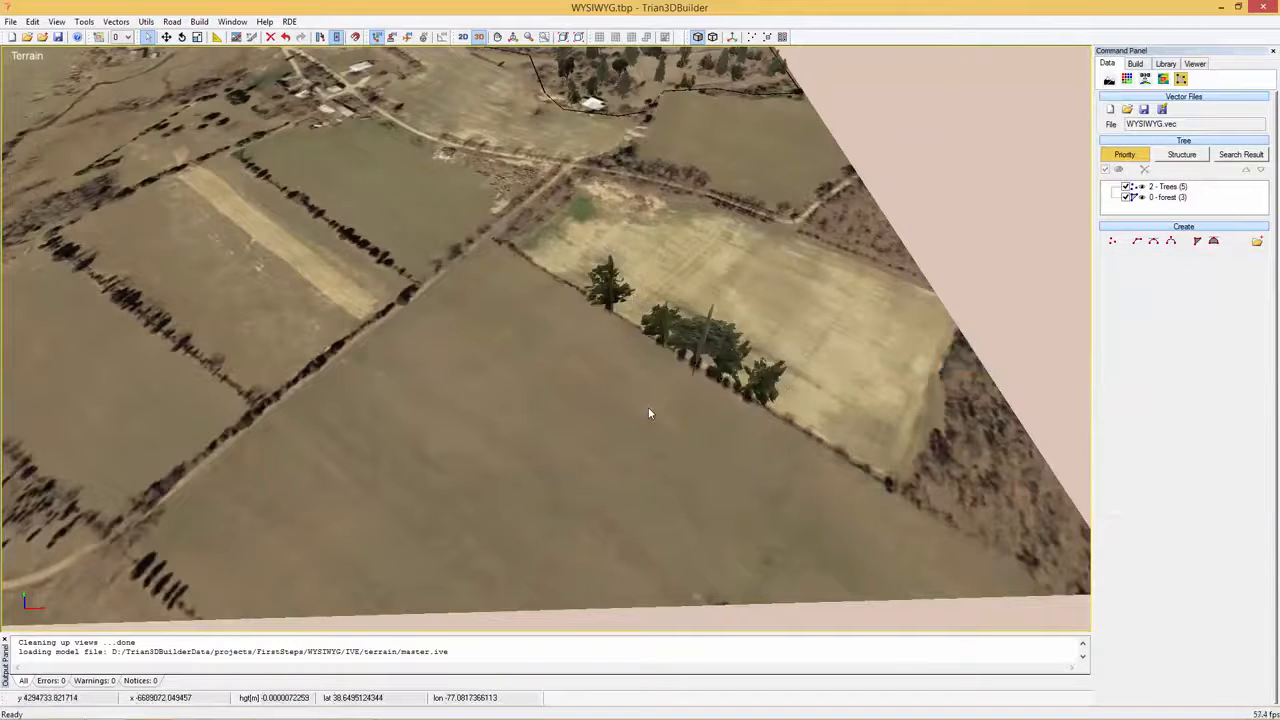
- Place two house points with vector ID 1 - Houses on the building footprints near the central road junction
{"action": "left_click", "coordinate": [1111, 241]}
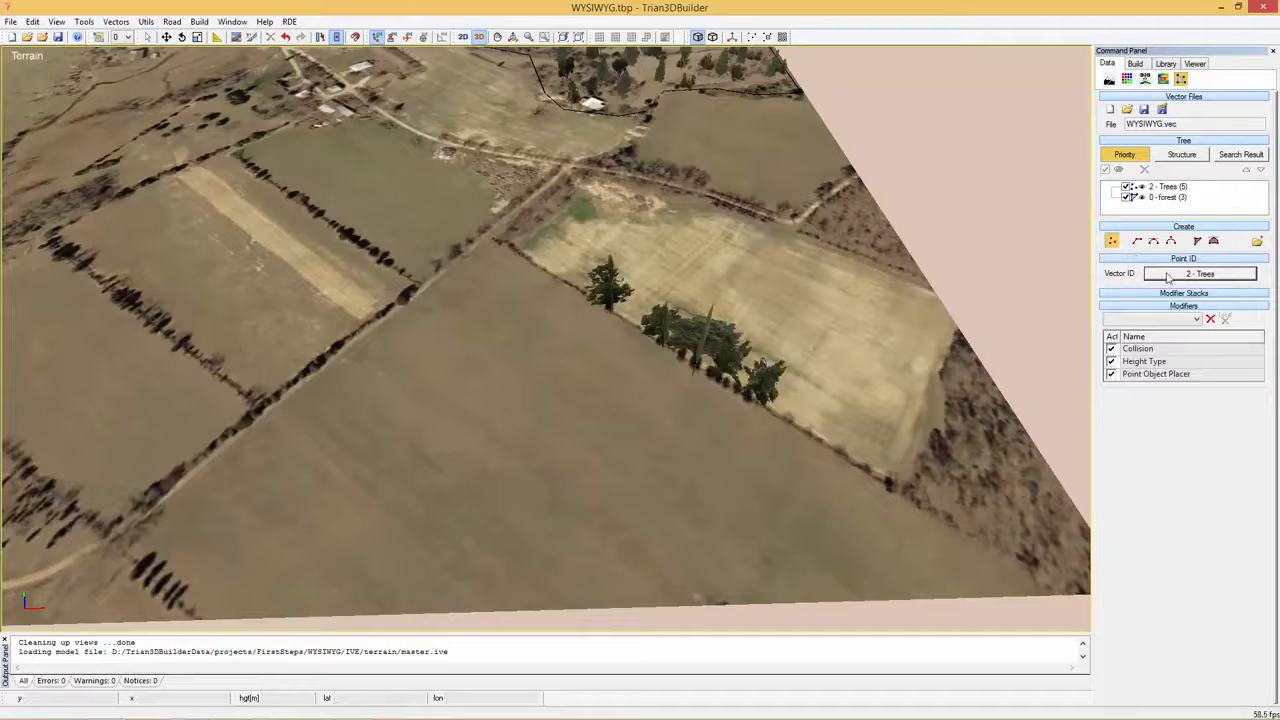
{"action": "left_click", "coordinate": [1167, 278]}
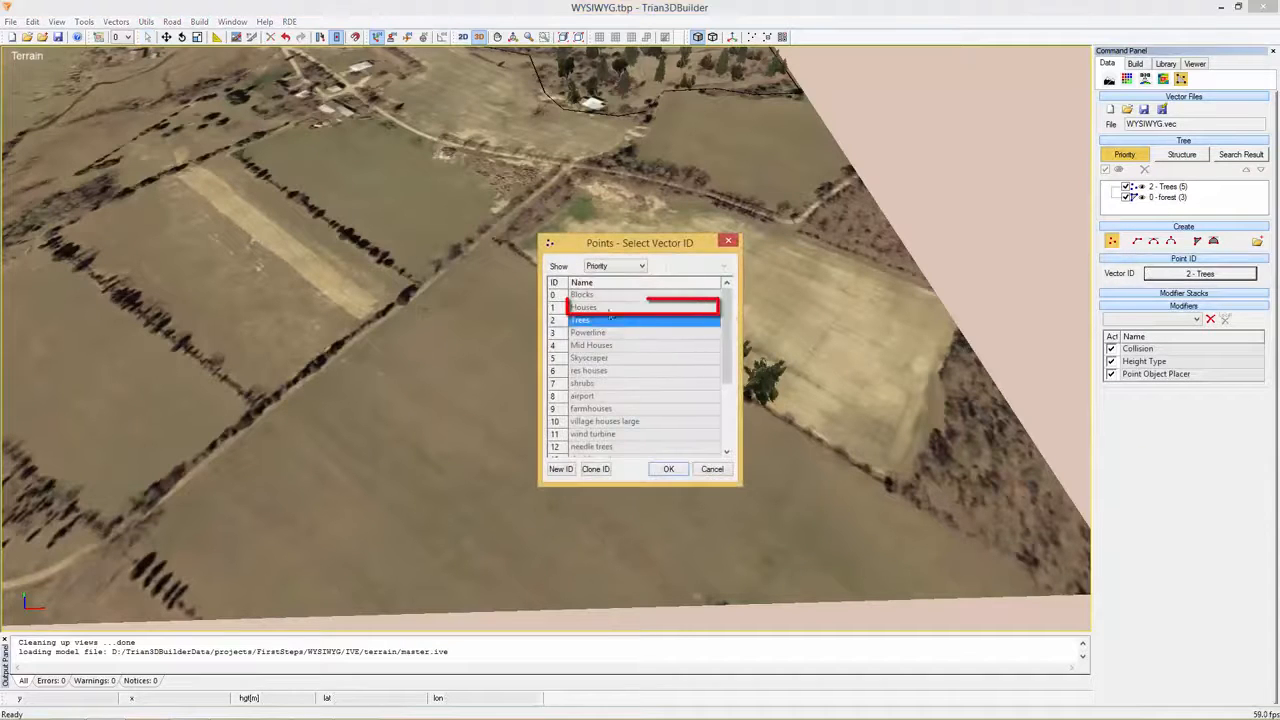
{"action": "left_click", "coordinate": [600, 307]}
{"action": "left_click", "coordinate": [668, 469]}
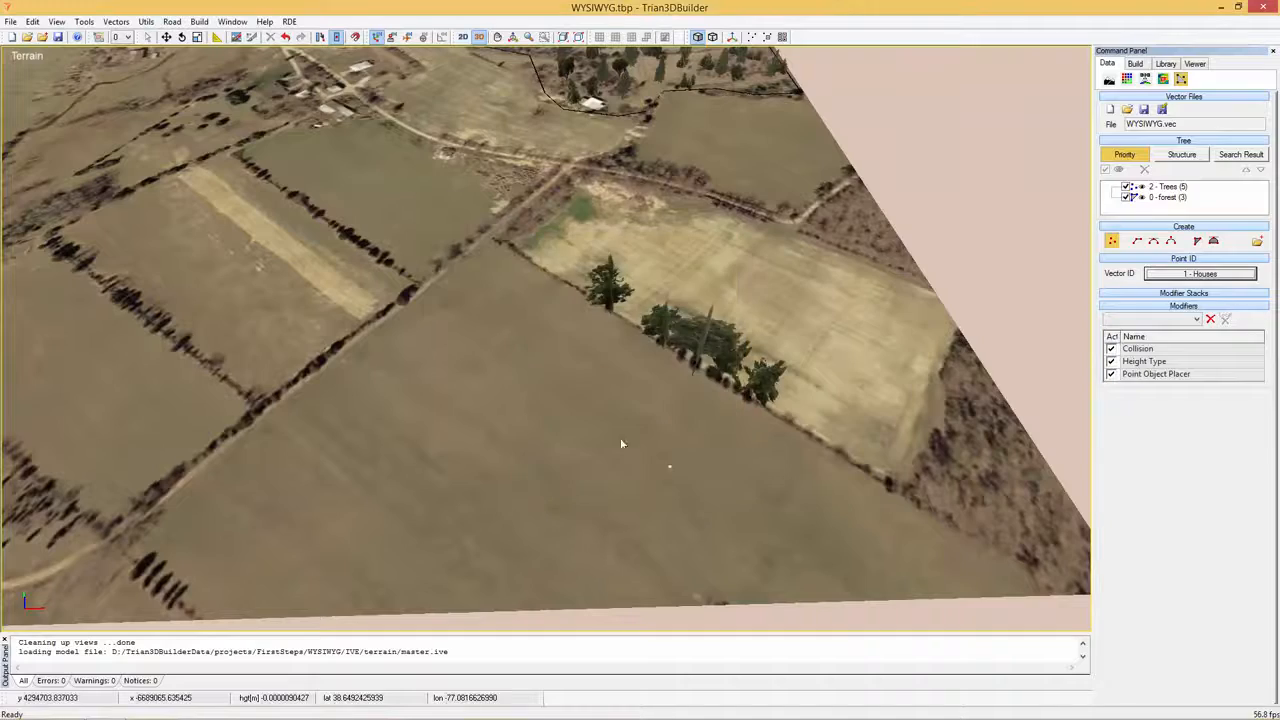
{"action": "middle_click_drag", "start_coordinate": [255, 104], "coordinate": [881, 628]}
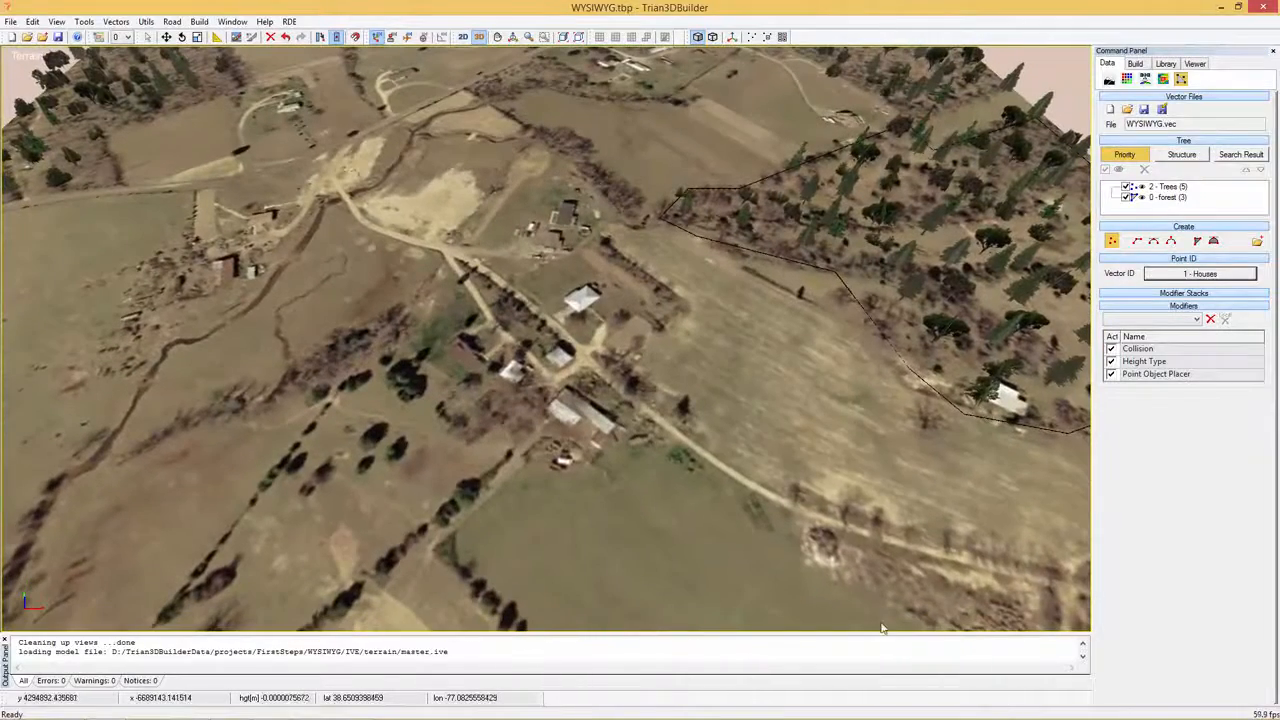
{"action": "left_click", "coordinate": [585, 304]}
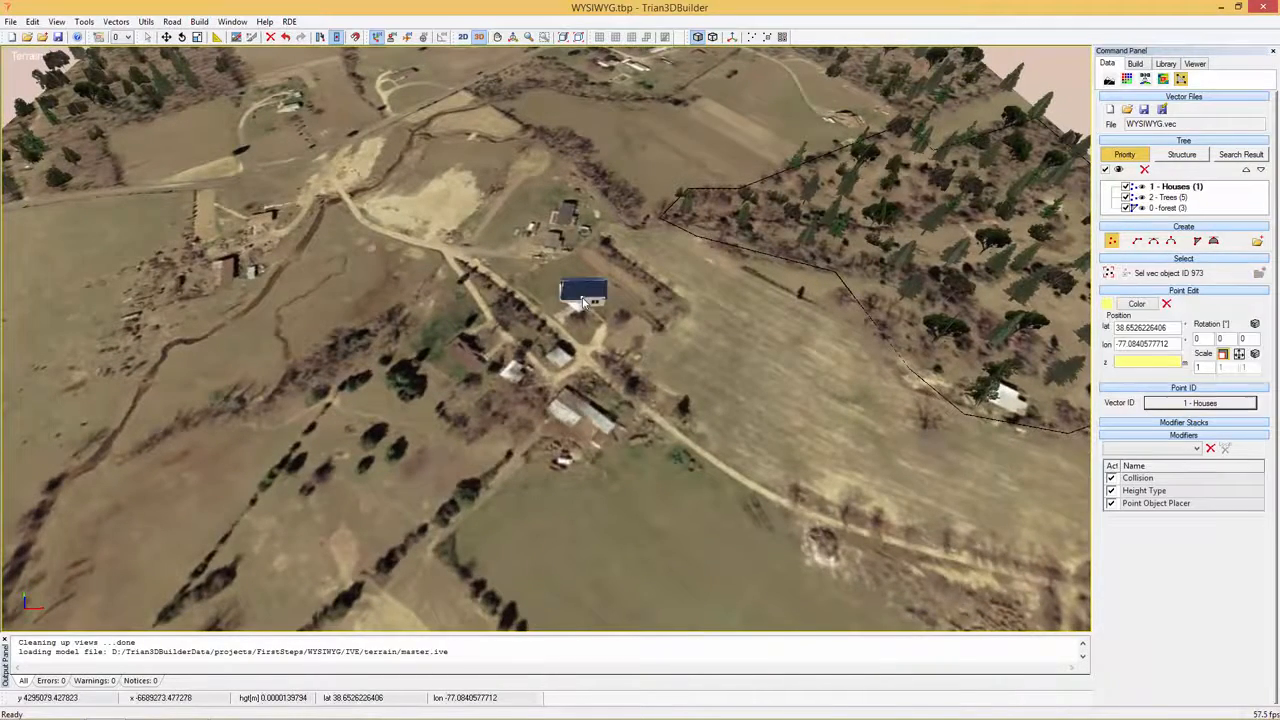
{"action": "left_click", "coordinate": [519, 370]}
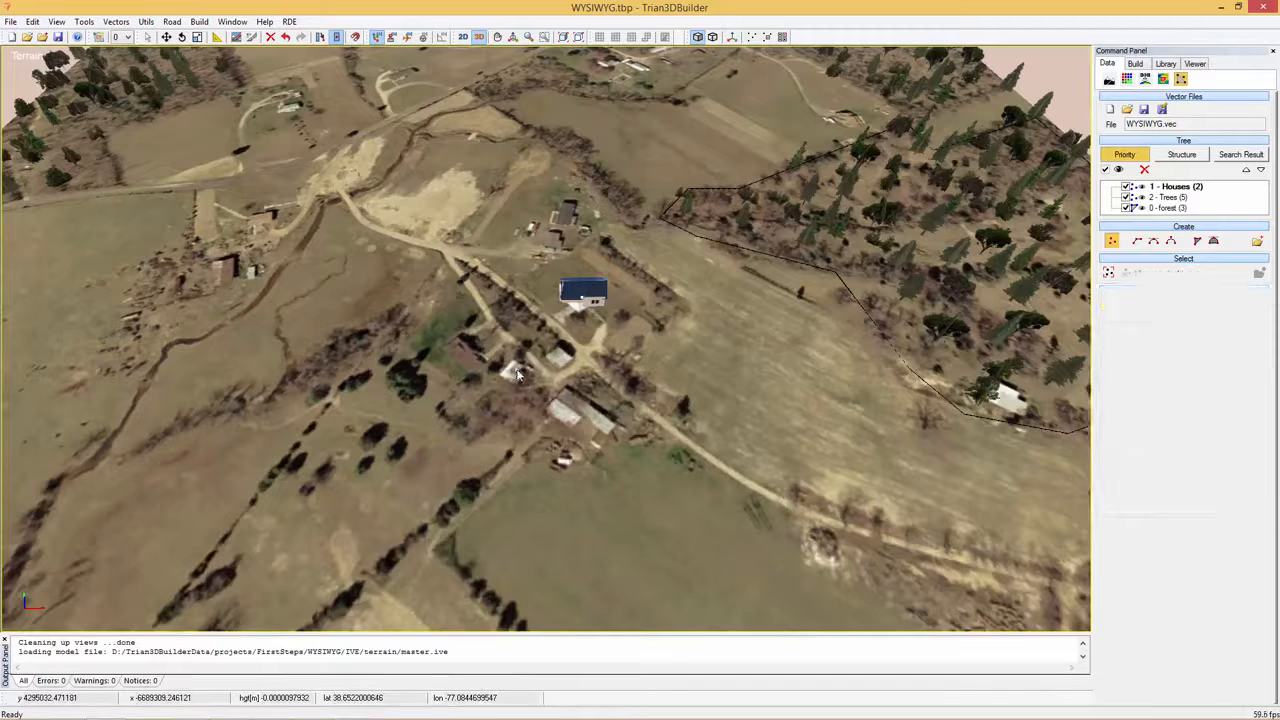
- Fit the blue-roofed house to its footprint, rotating it to about 42° around Z and scaling it to about 0.915
{"action": "right_click", "coordinate": [579, 372]}
{"action": "left_click", "coordinate": [606, 394]}
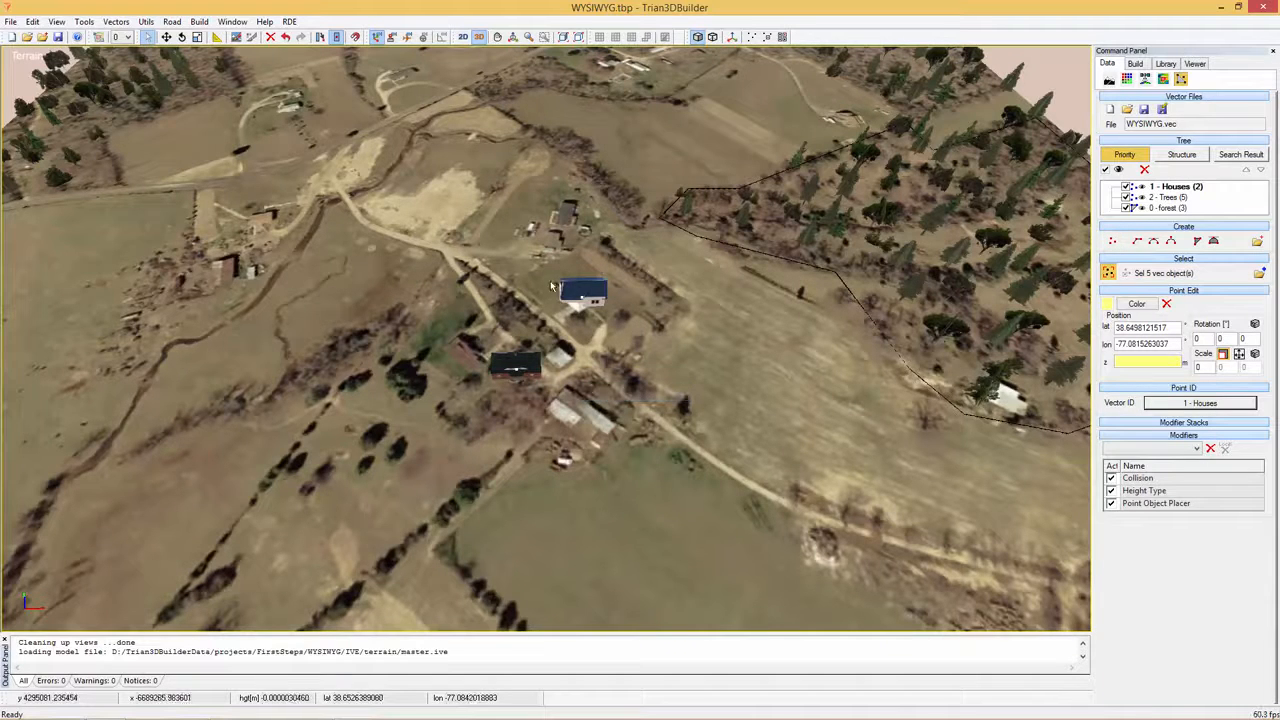
{"action": "left_click", "coordinate": [581, 295]}
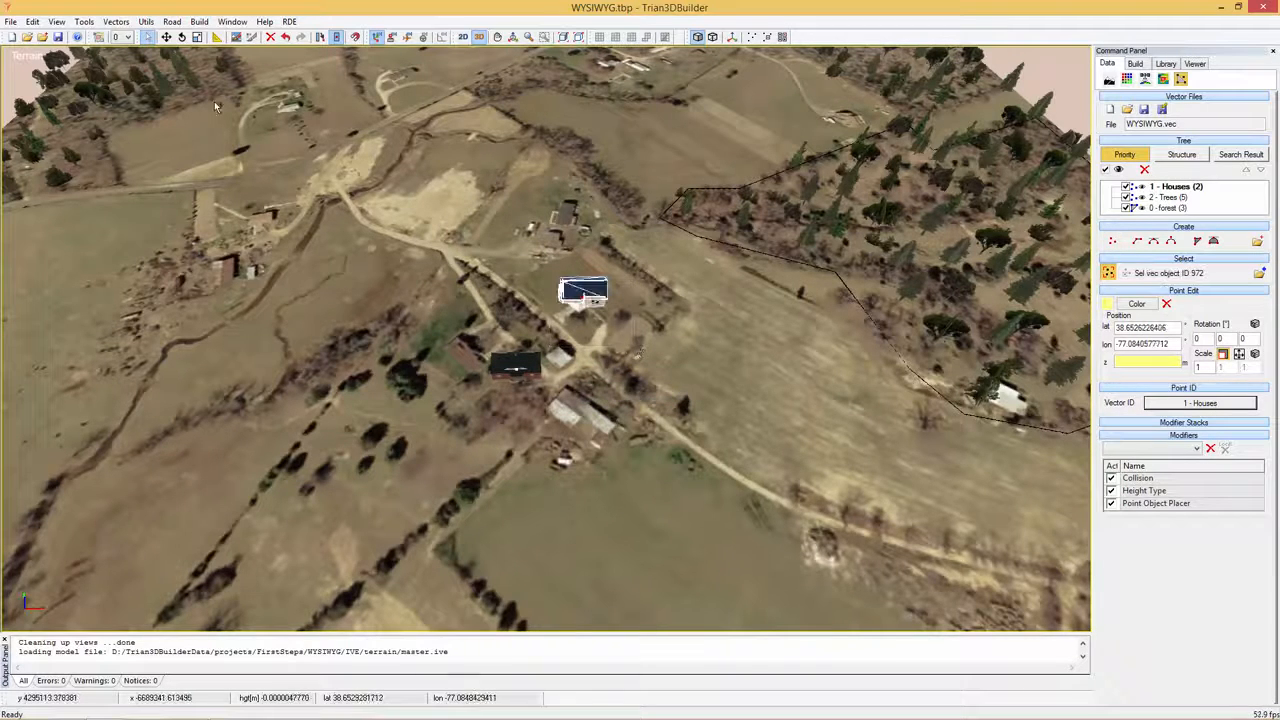
{"action": "left_click", "coordinate": [182, 40]}
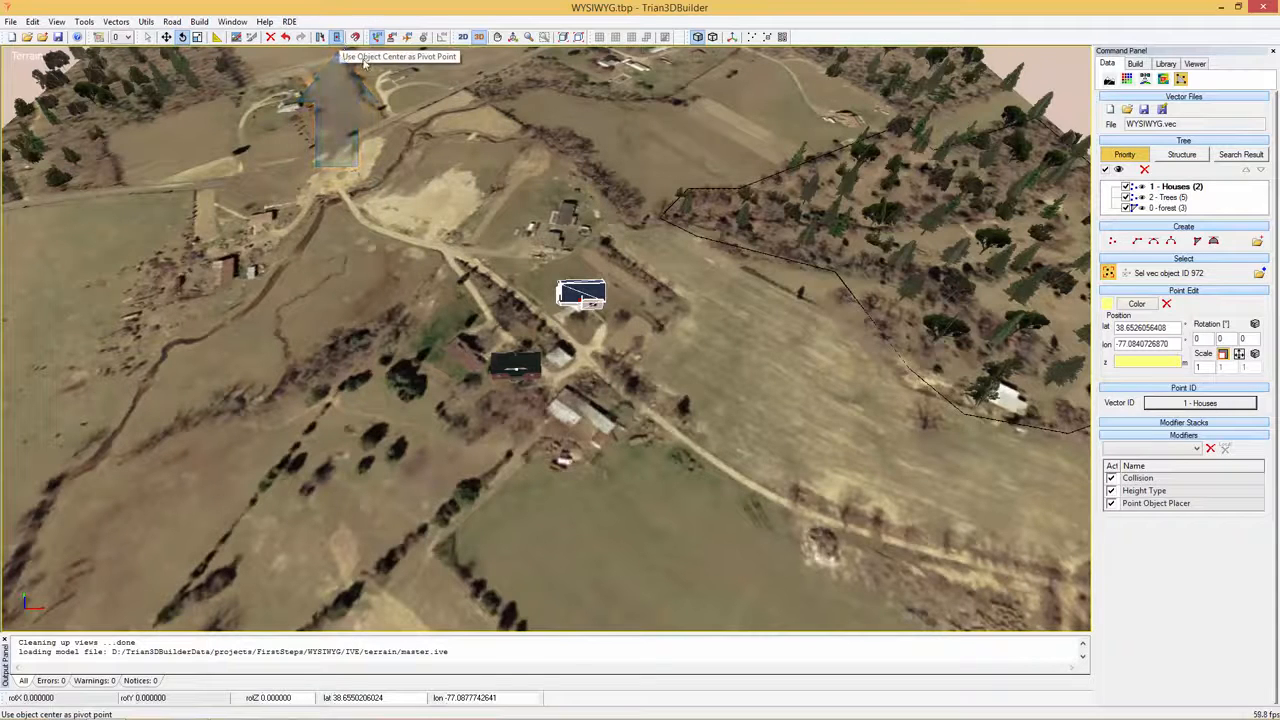
{"action": "left_click_drag", "start_coordinate": [540, 246], "coordinate": [486, 298]}
{"action": "left_click", "coordinate": [199, 39]}
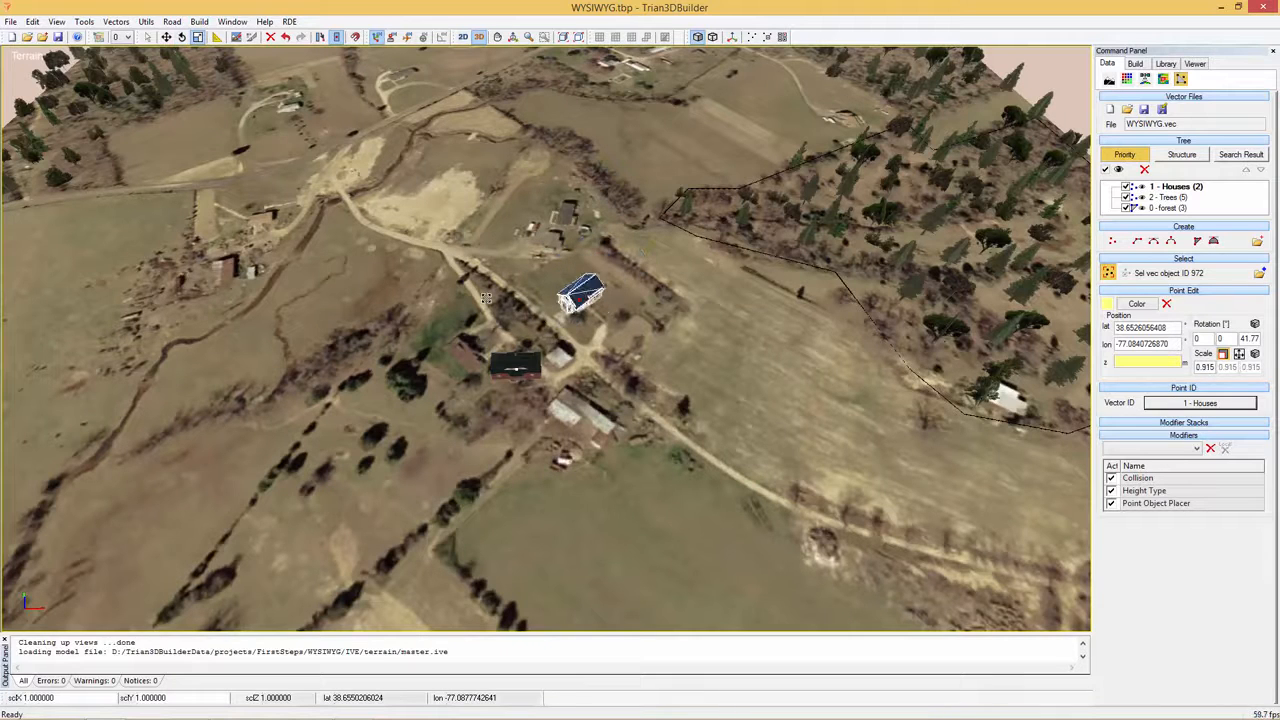
{"action": "right_click", "coordinate": [662, 348]}
{"action": "left_click", "coordinate": [673, 353]}
{"action": "left_click", "coordinate": [673, 353]}
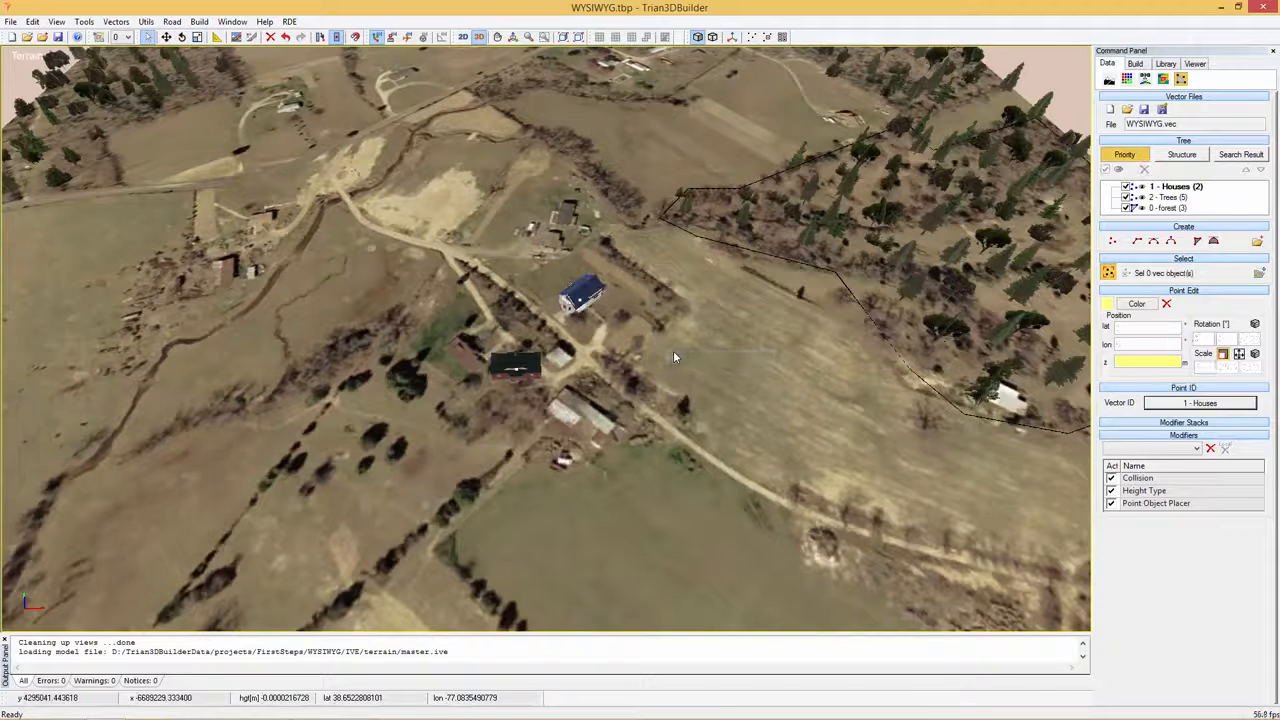
- Draw a four-cornered area with vector ID 25 - corn field over the rectangular field beside the woodland
{"action": "left_click", "coordinate": [1197, 242]}
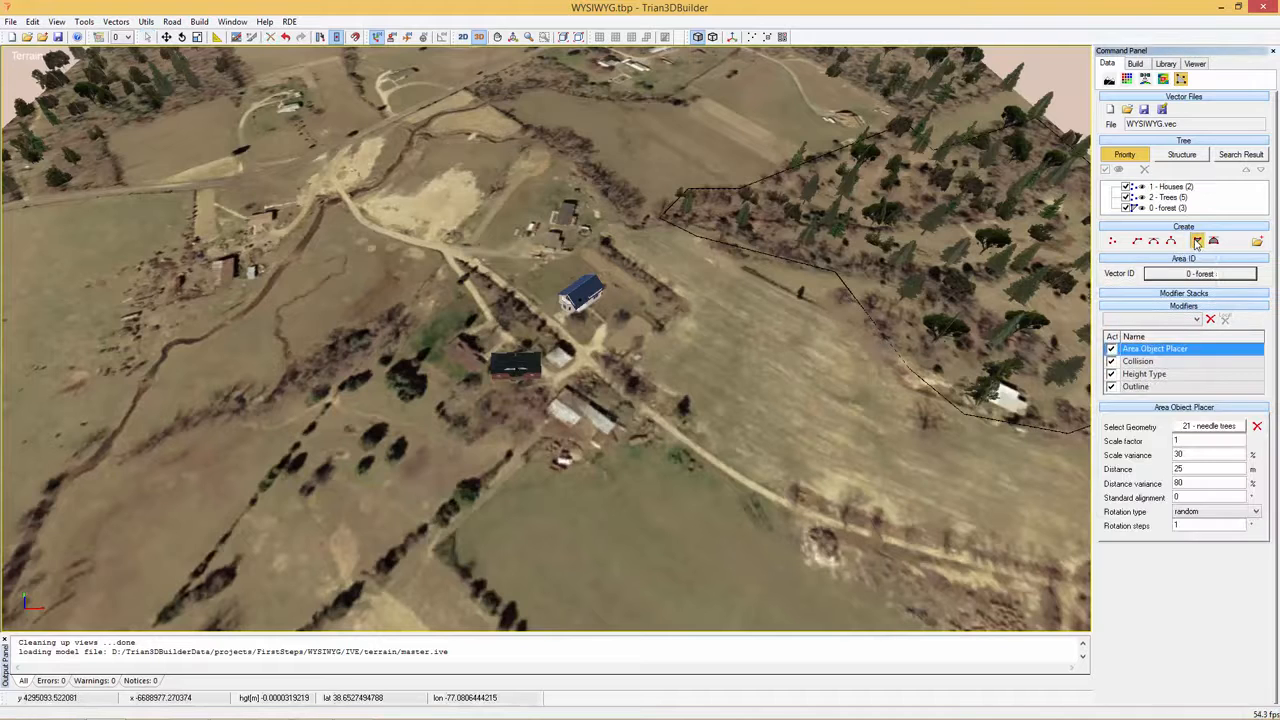
{"action": "left_click", "coordinate": [1194, 276]}
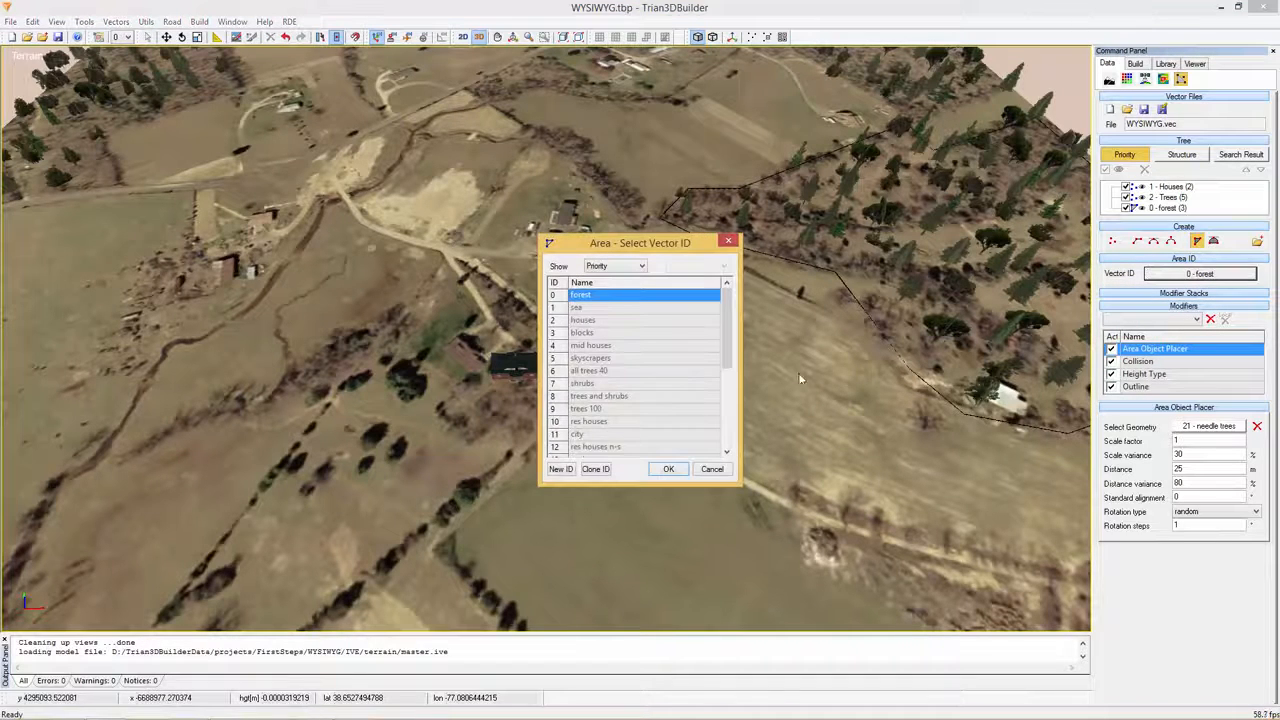
{"action": "scroll", "coordinate": [733, 325], "scroll_direction": "down", "scroll_amount": 4}
{"action": "left_click", "coordinate": [610, 448]}
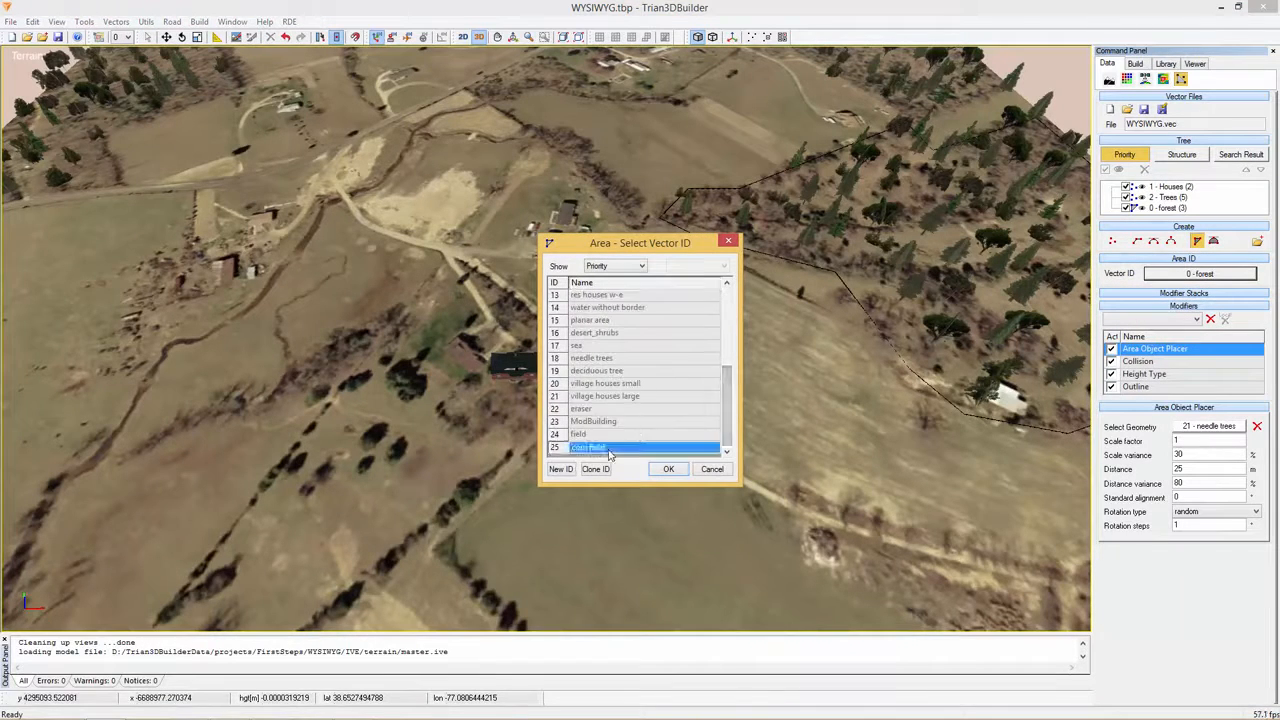
{"action": "left_click", "coordinate": [667, 470]}
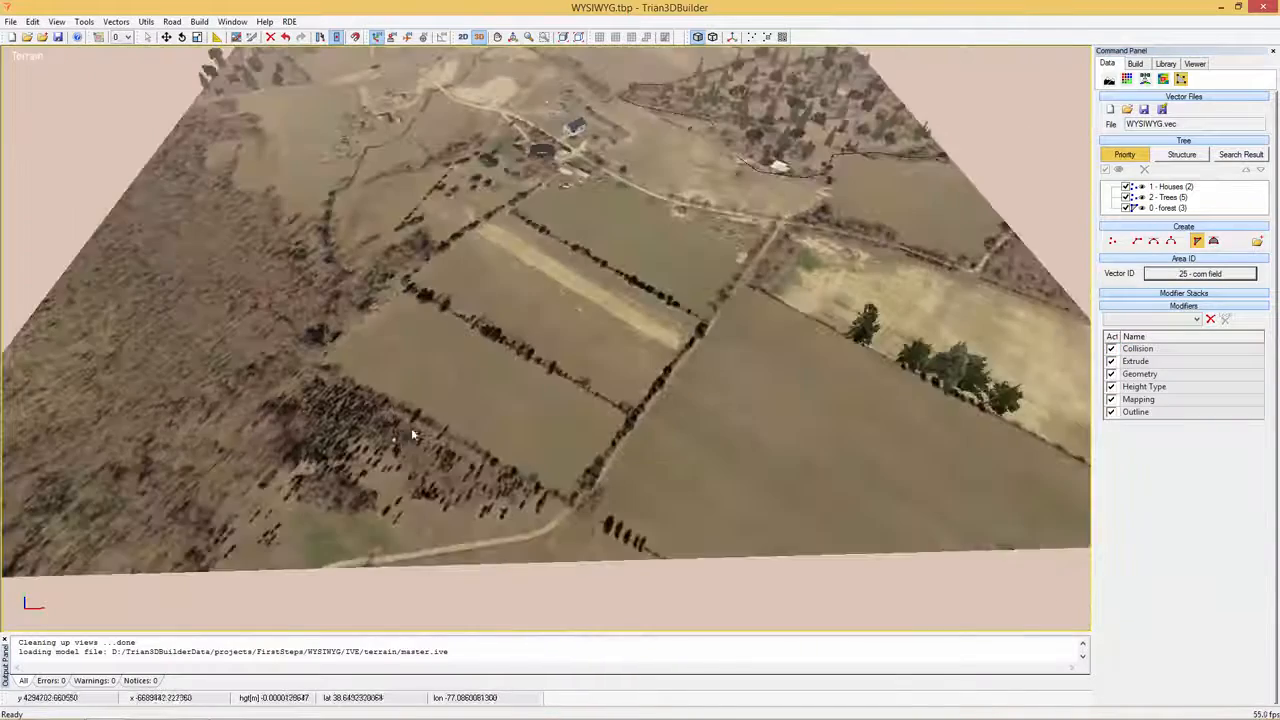
{"action": "middle_click_drag", "start_coordinate": [367, 382], "coordinate": [356, 363]}
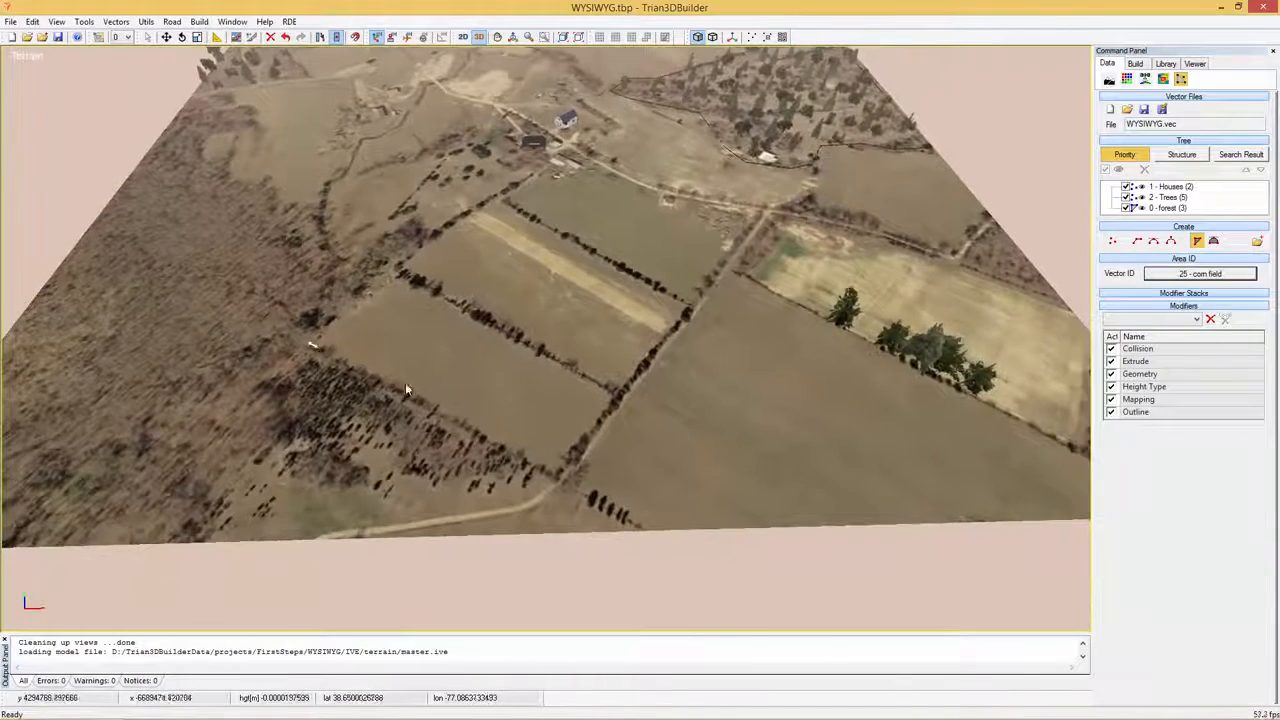
{"action": "left_click", "coordinate": [554, 482]}
{"action": "left_click", "coordinate": [619, 397]}
{"action": "double_click", "coordinate": [397, 268]}
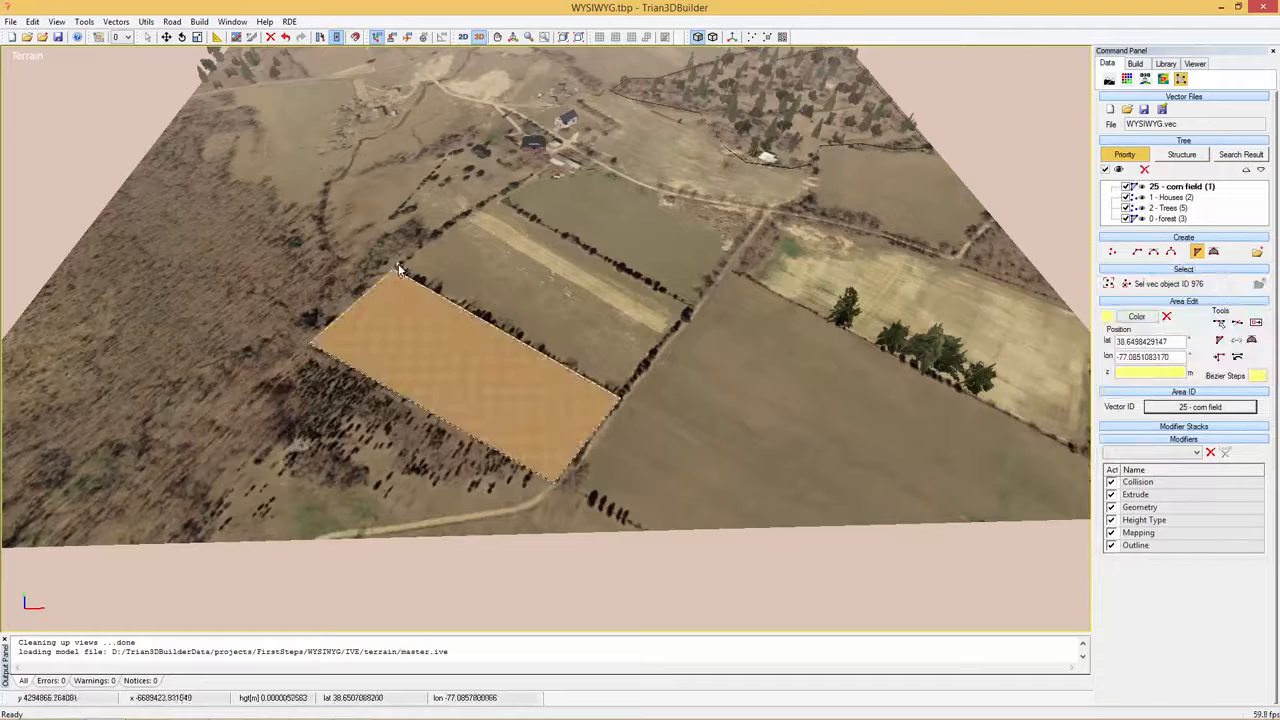
- Draw a second corn field area over the adjoining field across the tree row
{"action": "left_click", "coordinate": [400, 265]}
{"action": "left_click", "coordinate": [625, 394]}
{"action": "left_click", "coordinate": [690, 306]}
{"action": "double_click", "coordinate": [499, 198]}
{"action": "middle_click_drag", "start_coordinate": [497, 350], "coordinate": [448, 435]}
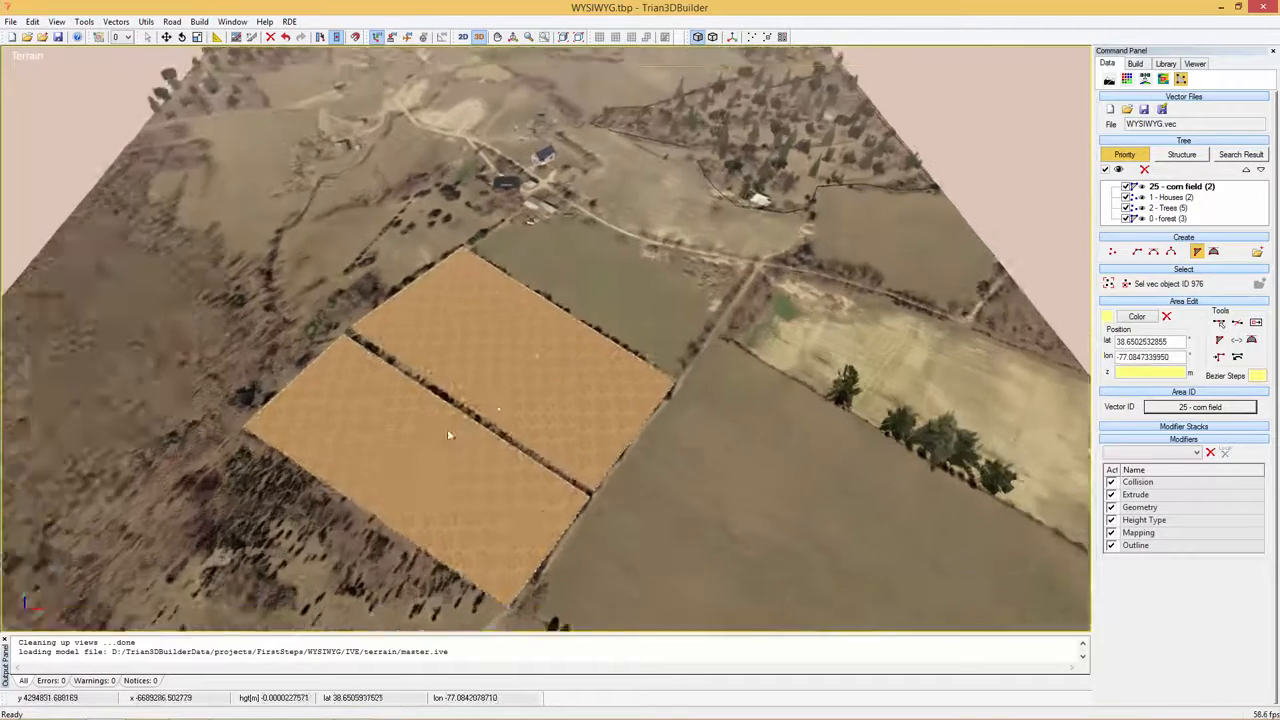
{"action": "scroll", "coordinate": [855, 317], "scroll_direction": "up", "scroll_amount": 3}
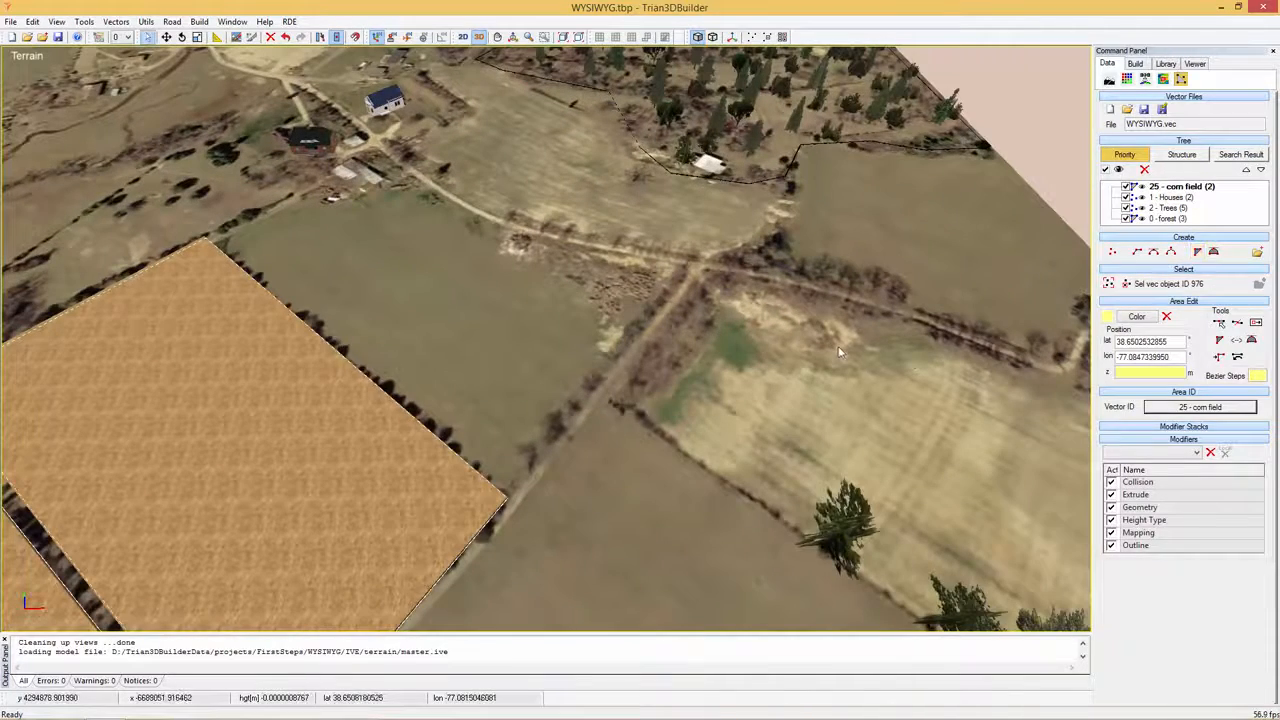
{"action": "left_click", "coordinate": [840, 352]}
- Draw a four-cornered area with vector ID 24 - field over the green field between the second corn field and the road
{"action": "left_click", "coordinate": [1198, 252]}
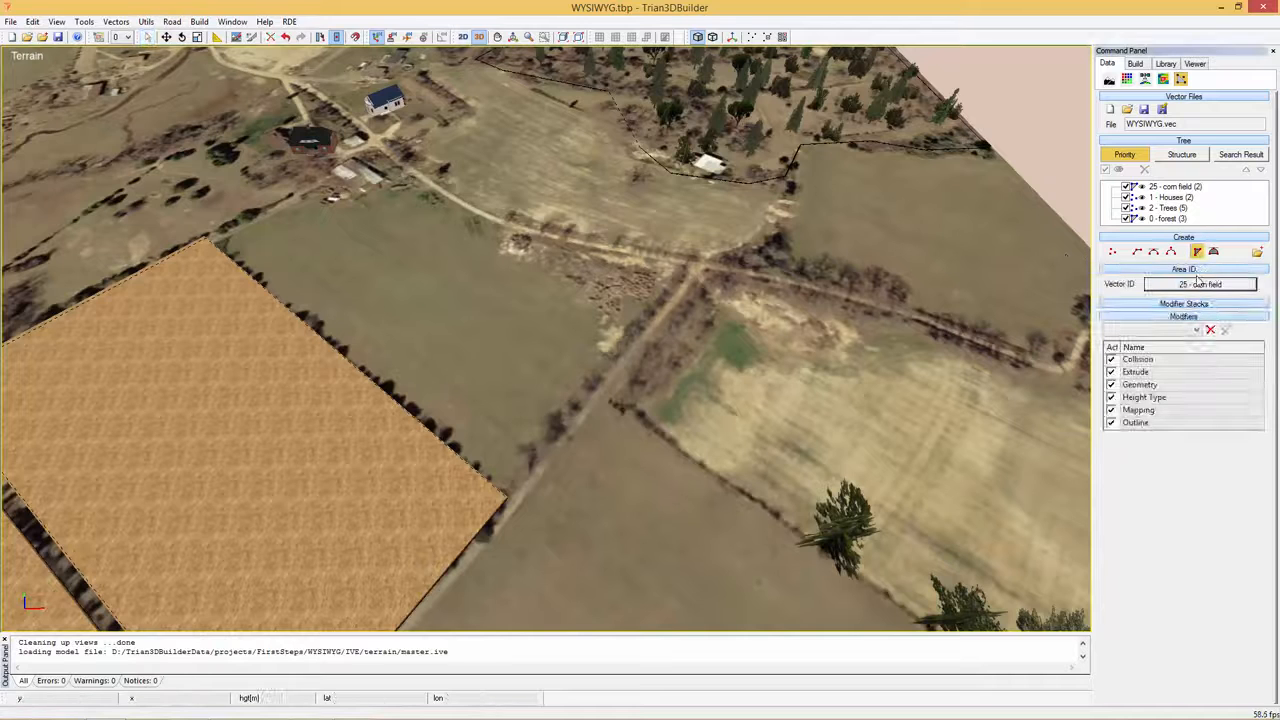
{"action": "left_click", "coordinate": [1200, 284]}
{"action": "left_click", "coordinate": [590, 434]}
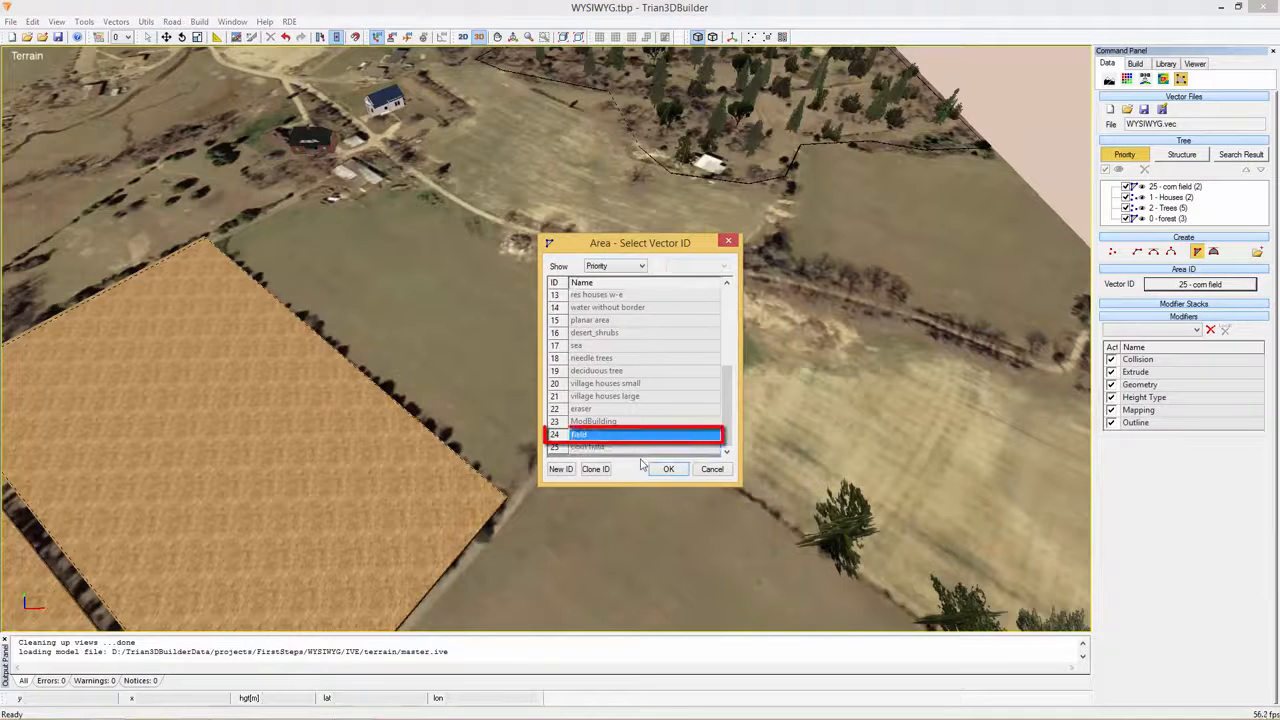
{"action": "left_click", "coordinate": [668, 469]}
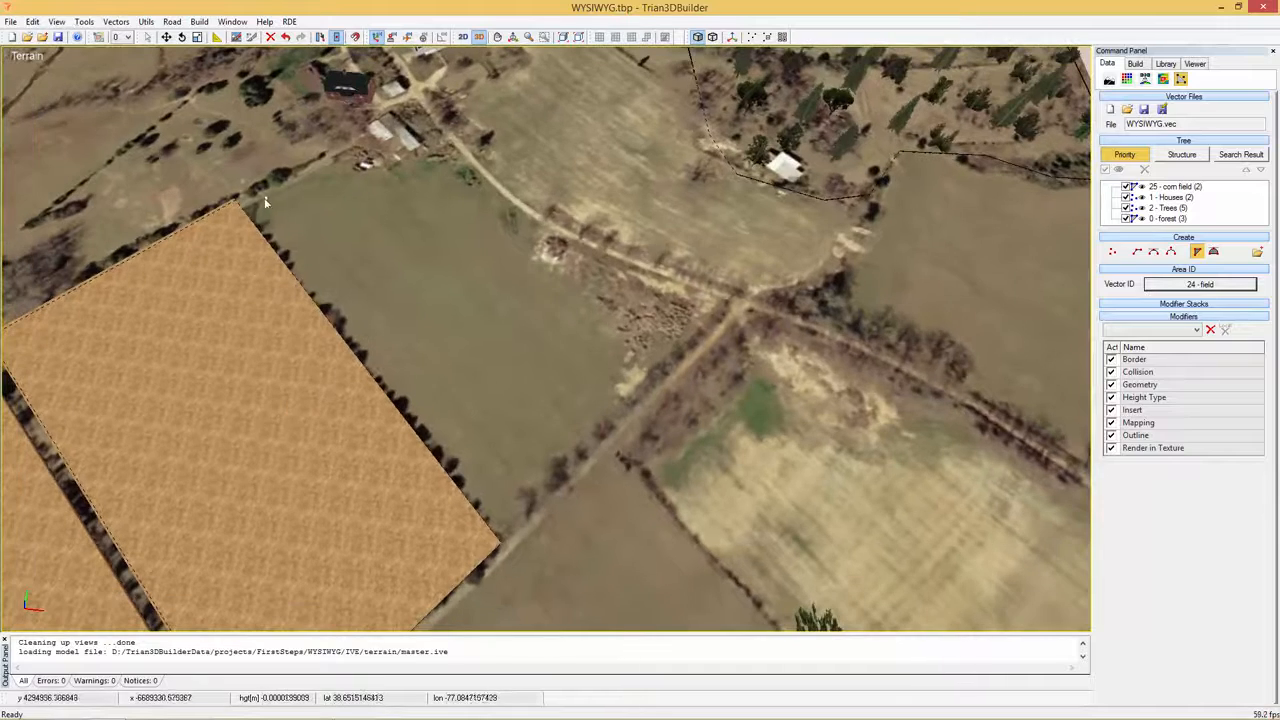
{"action": "left_click", "coordinate": [246, 201]}
{"action": "left_click", "coordinate": [505, 545]}
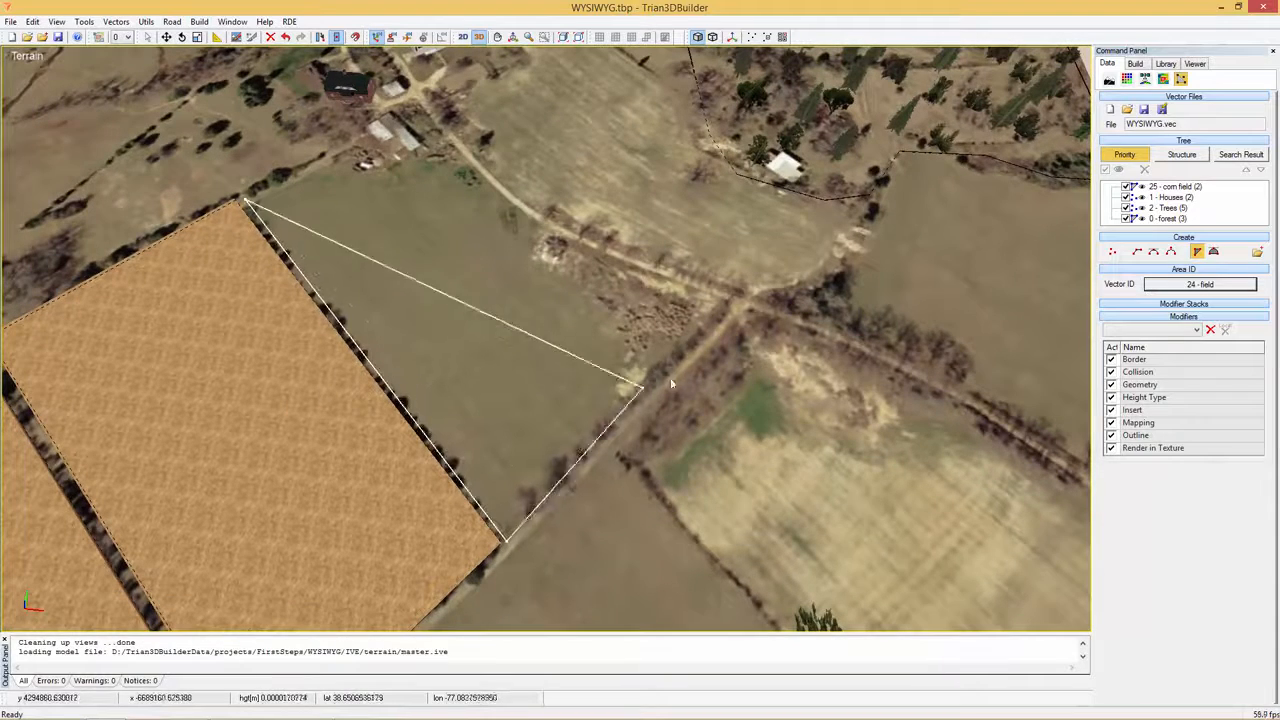
{"action": "left_click", "coordinate": [667, 379]}
{"action": "left_click", "coordinate": [417, 102]}
{"action": "right_click", "coordinate": [463, 268]}
- Align the green field area's texture mapping to its longest edge, modify the existing field attribute with it, and deselect the area
{"action": "middle_click_drag", "start_coordinate": [450, 347], "coordinate": [446, 328]}
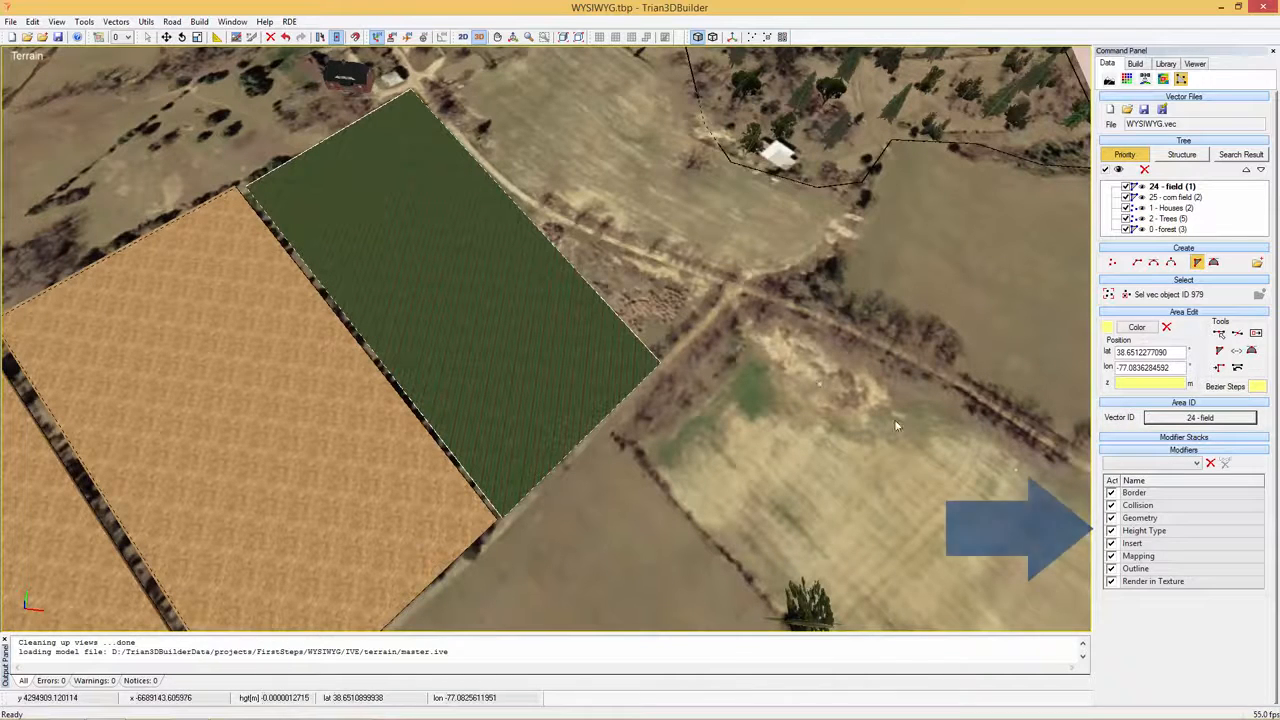
{"action": "left_click", "coordinate": [1146, 557]}
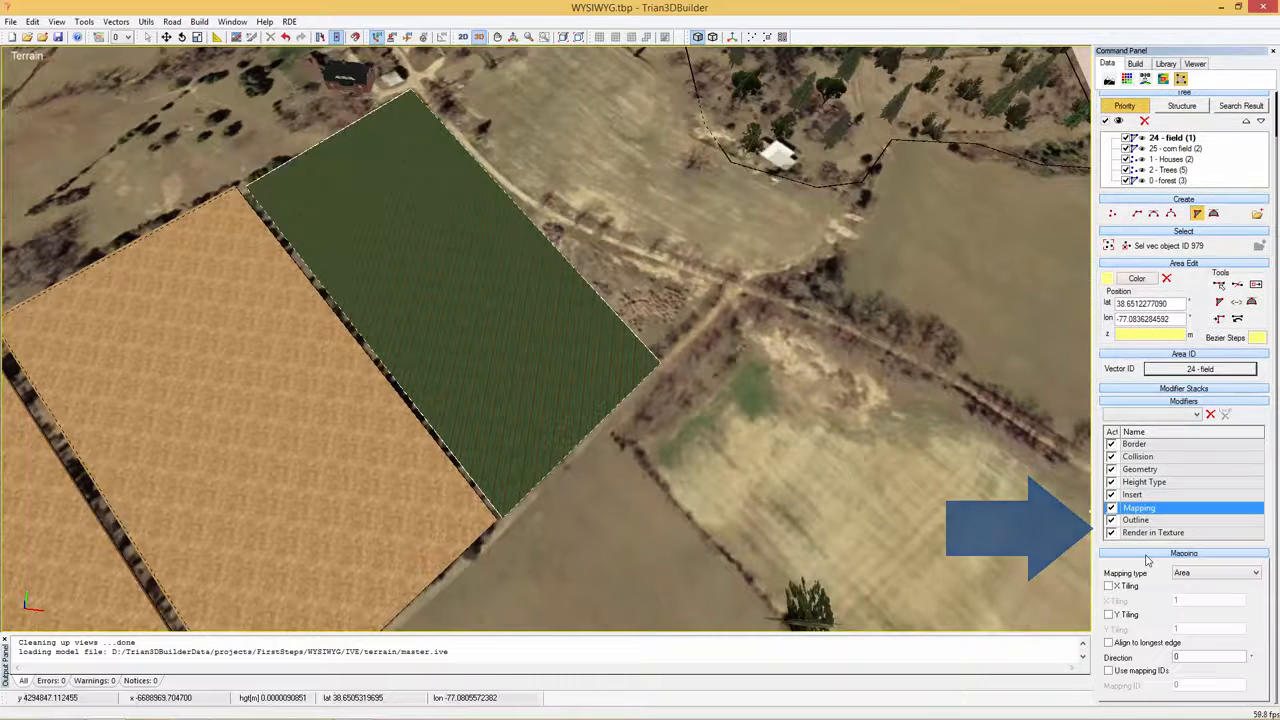
{"action": "left_click", "coordinate": [1108, 643]}
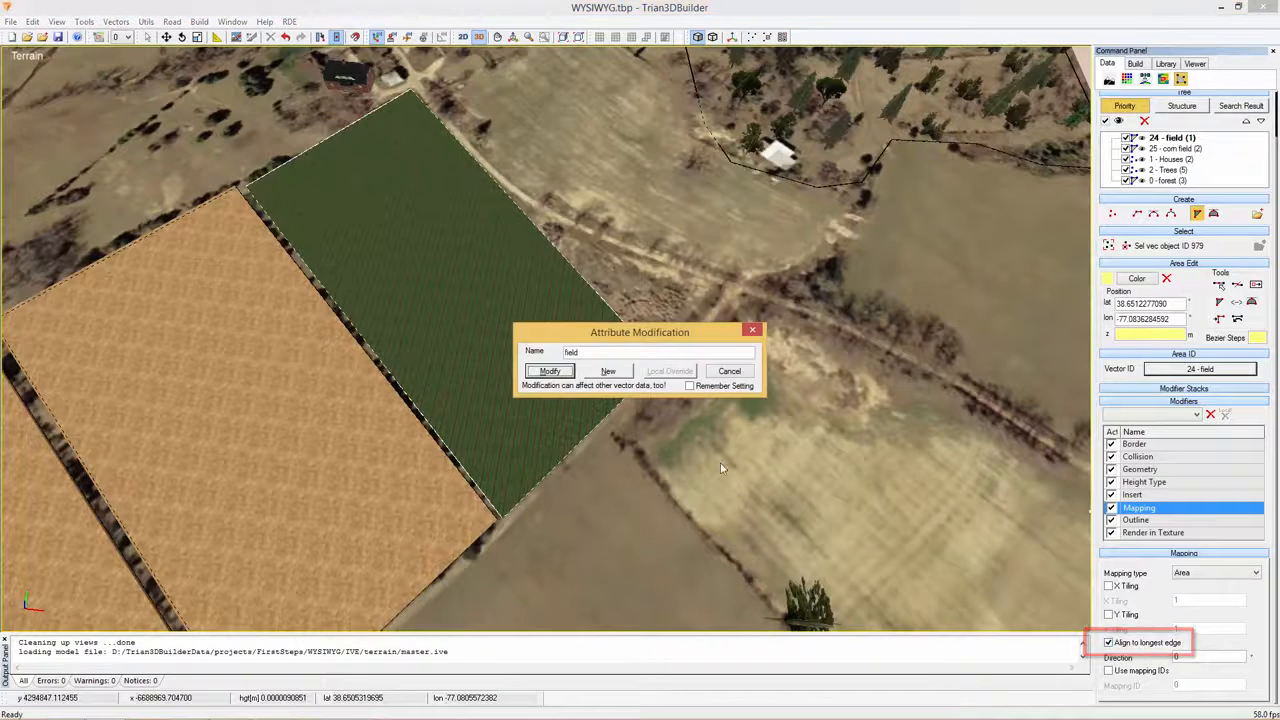
{"action": "left_click", "coordinate": [550, 371]}
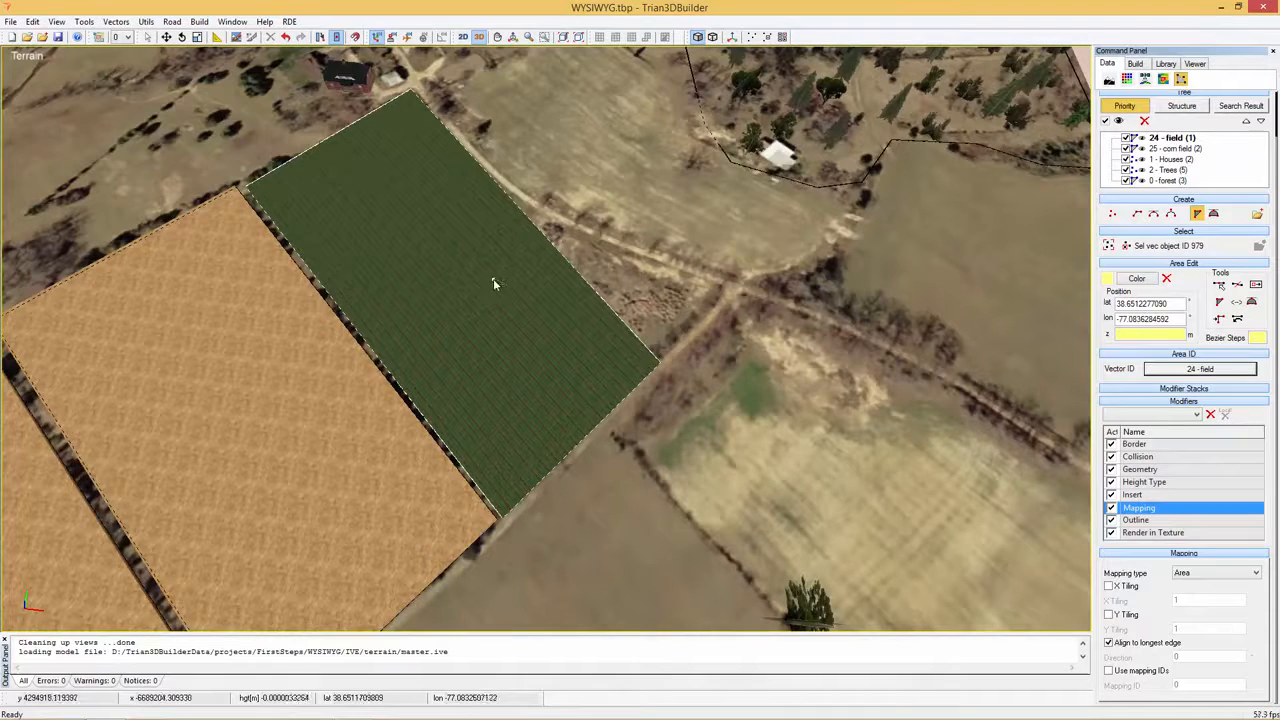
{"action": "left_click", "coordinate": [647, 263]}
- Start a curved line with vector ID 9 - river at the far wooded terrain edge and trace the creek to the bare patches by the track
{"action": "scroll", "coordinate": [645, 262], "scroll_direction": "down", "scroll_amount": 5}
{"action": "middle_click_drag", "start_coordinate": [644, 261], "coordinate": [912, 482]}
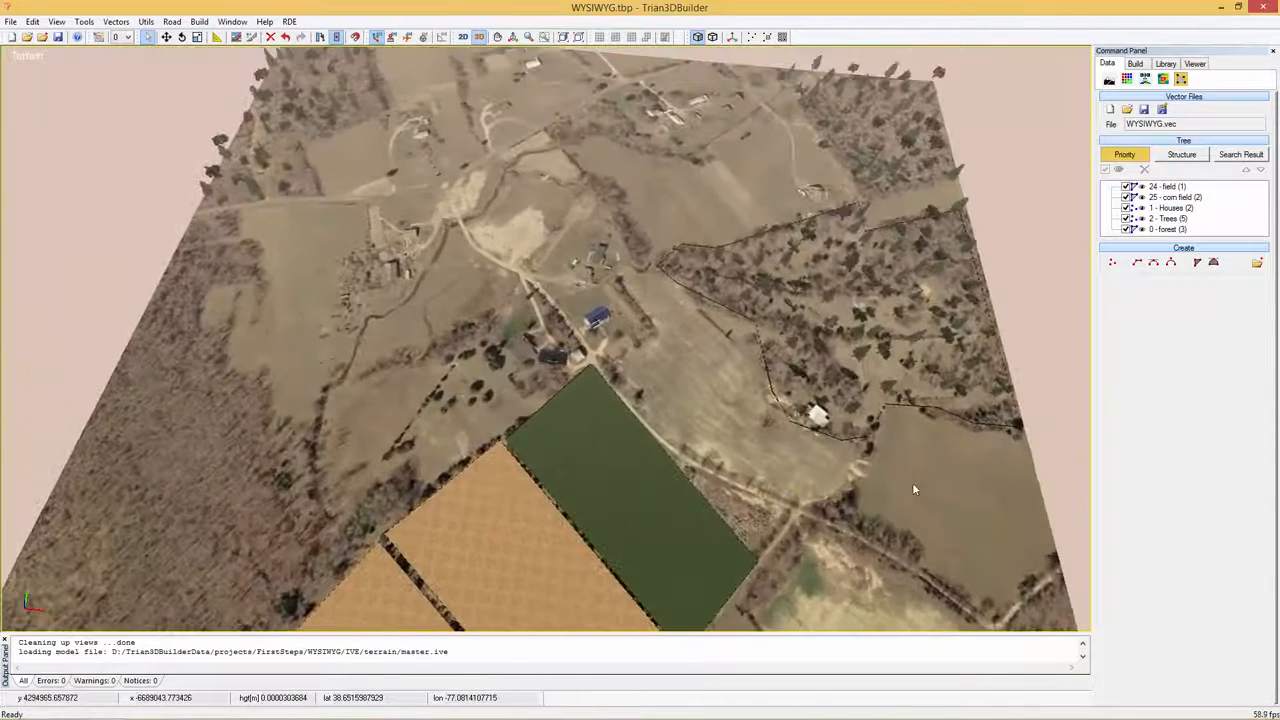
{"action": "left_click", "coordinate": [1155, 265]}
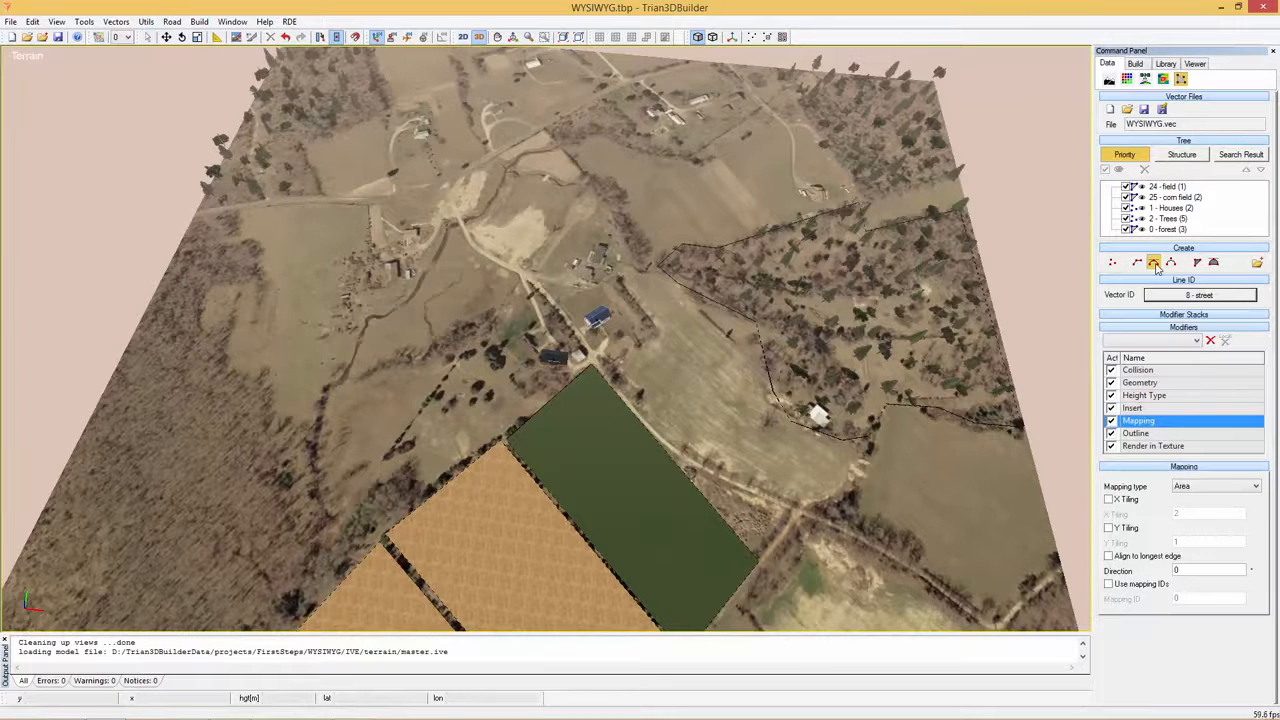
{"action": "left_click", "coordinate": [1168, 296]}
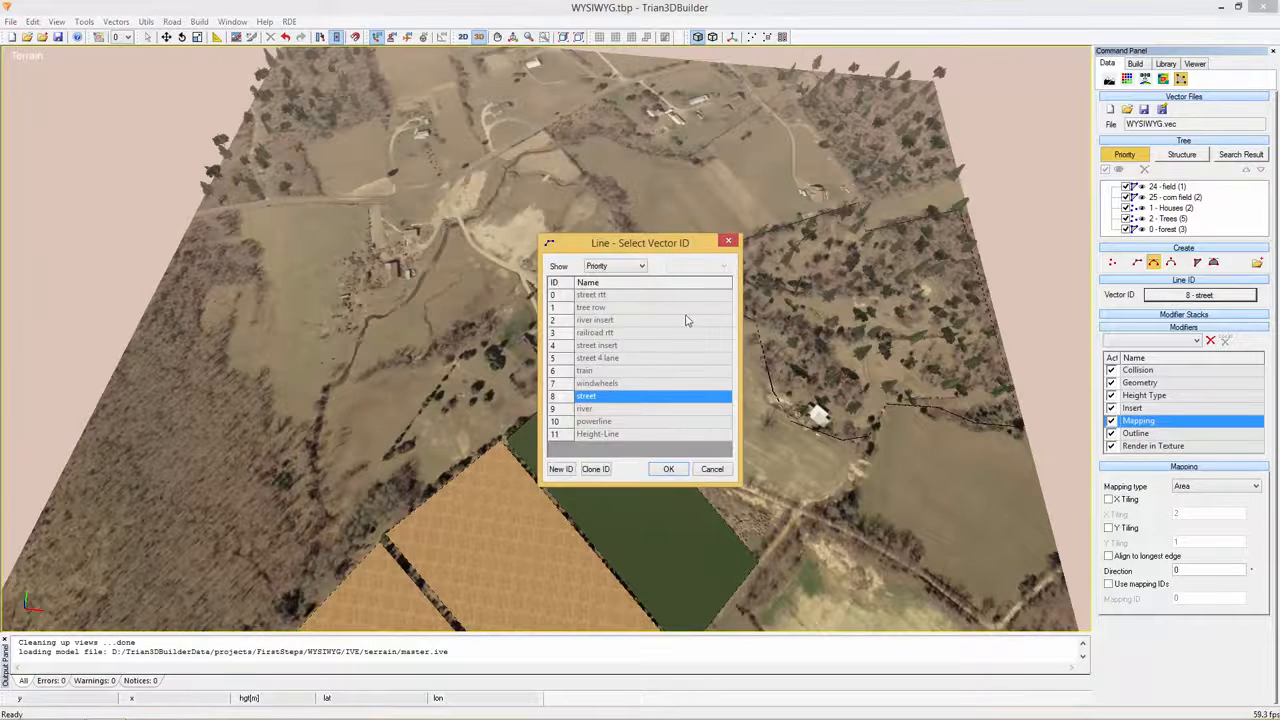
{"action": "left_click", "coordinate": [645, 410]}
{"action": "left_click", "coordinate": [669, 470]}
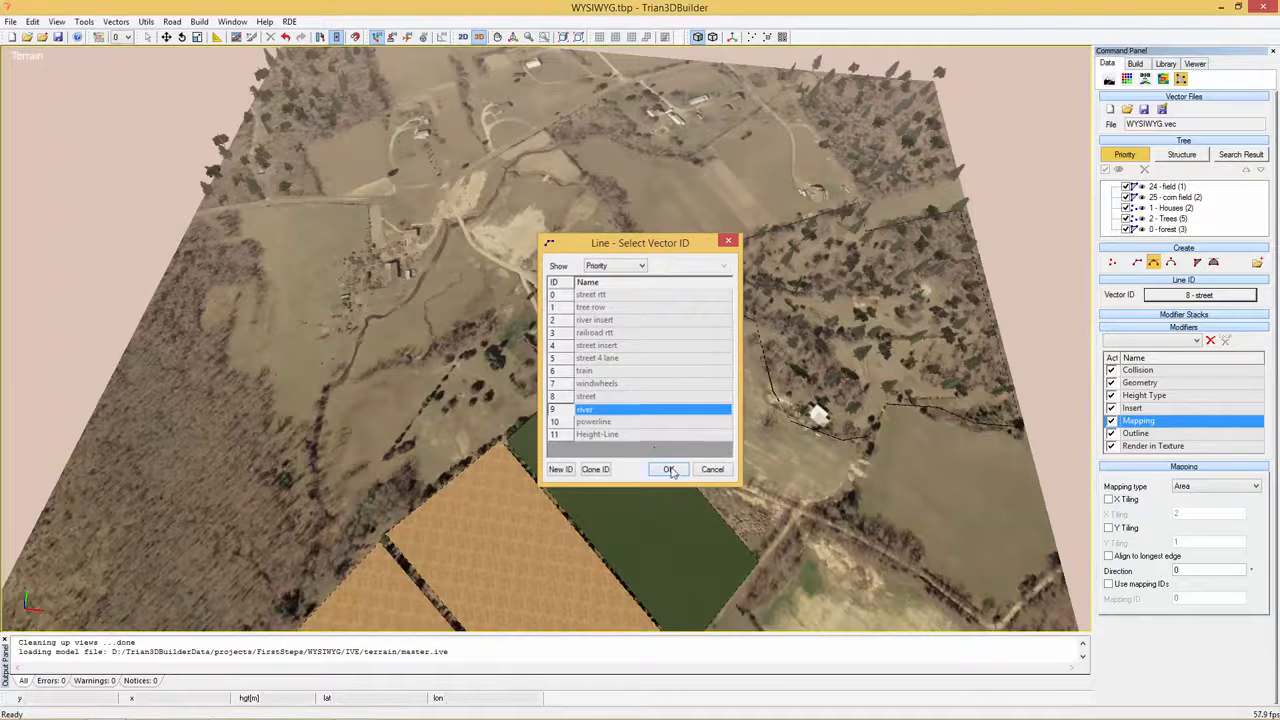
{"action": "middle_click_drag", "start_coordinate": [635, 190], "coordinate": [641, 405]}
{"action": "scroll", "coordinate": [642, 408], "scroll_direction": "up", "scroll_amount": 2}
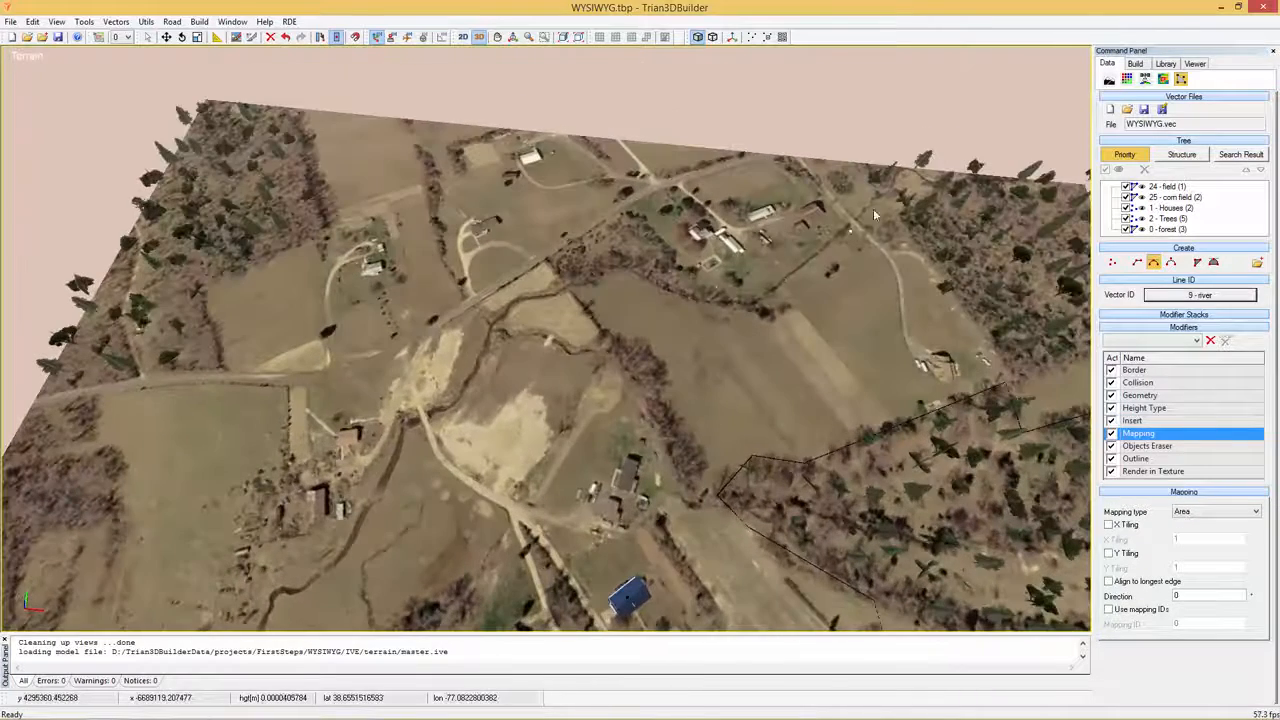
{"action": "left_click", "coordinate": [895, 182]}
{"action": "left_click", "coordinate": [837, 238]}
{"action": "left_click", "coordinate": [757, 304]}
{"action": "left_click", "coordinate": [436, 406]}
{"action": "left_click", "coordinate": [401, 421]}
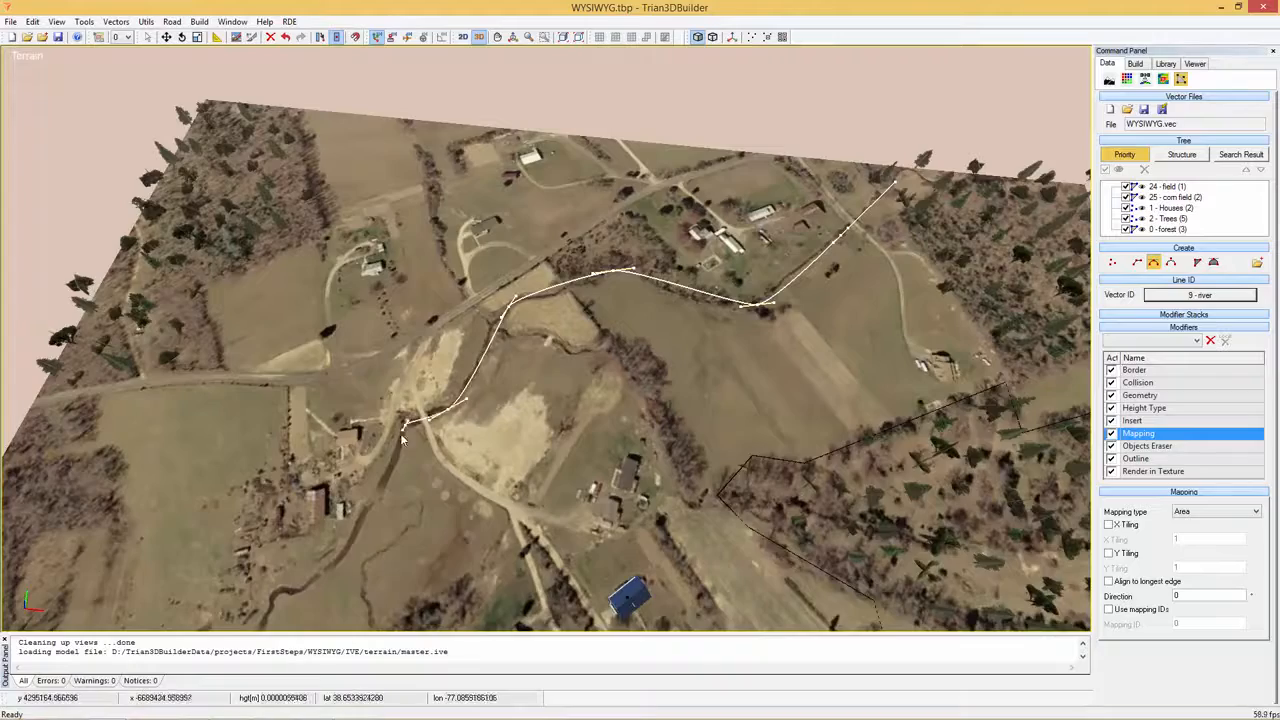
- Continue the river line downstream past the houses into the large woodland, finish it and deselect it
{"action": "left_click", "coordinate": [345, 548]}
{"action": "middle_click_drag", "start_coordinate": [328, 564], "coordinate": [352, 308]}
{"action": "left_click", "coordinate": [316, 392]}
{"action": "left_click", "coordinate": [258, 542]}
{"action": "middle_click_drag", "start_coordinate": [250, 592], "coordinate": [352, 477]}
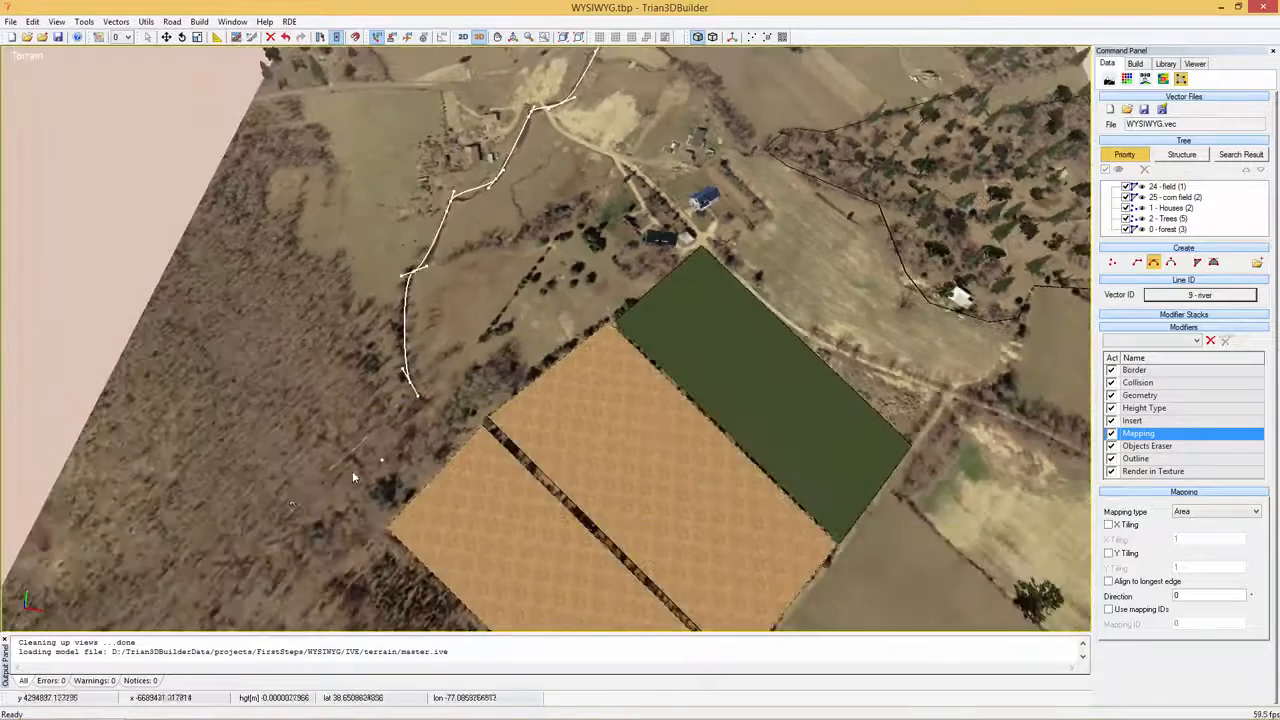
{"action": "right_click", "coordinate": [93, 450]}
{"action": "scroll", "coordinate": [414, 354], "scroll_direction": "down", "scroll_amount": 5}
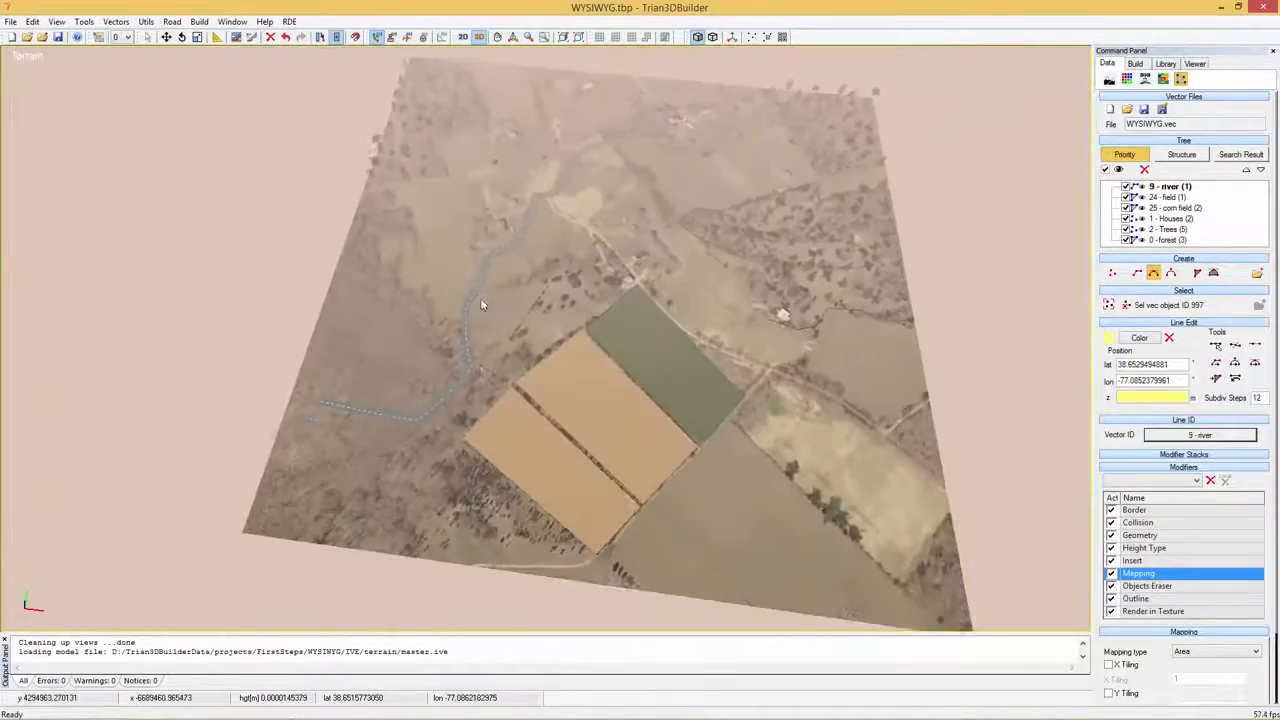
{"action": "middle_click_drag", "start_coordinate": [481, 307], "coordinate": [494, 418]}
{"action": "scroll", "coordinate": [605, 291], "scroll_direction": "up", "scroll_amount": 5}
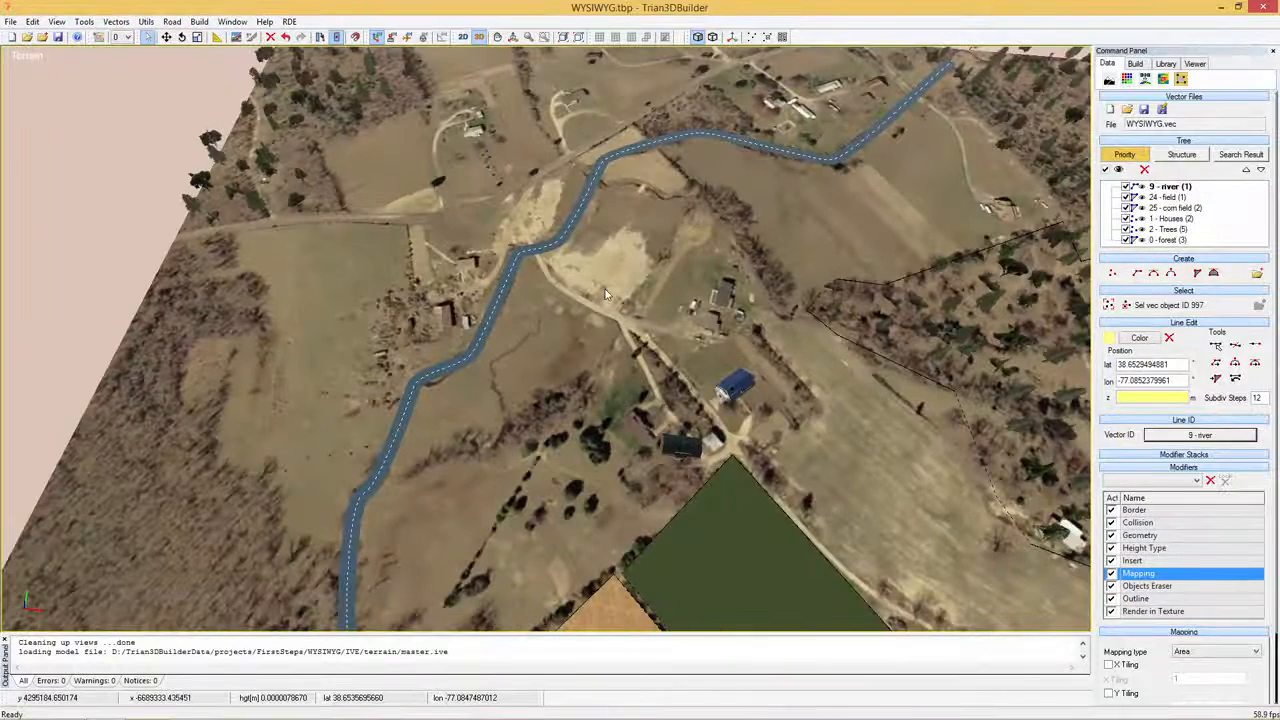
{"action": "key", "text": "Escape"}
- Draw a curved line with vector ID 8 - street along the main road across the terrain beyond the river
{"action": "left_click", "coordinate": [1154, 273]}
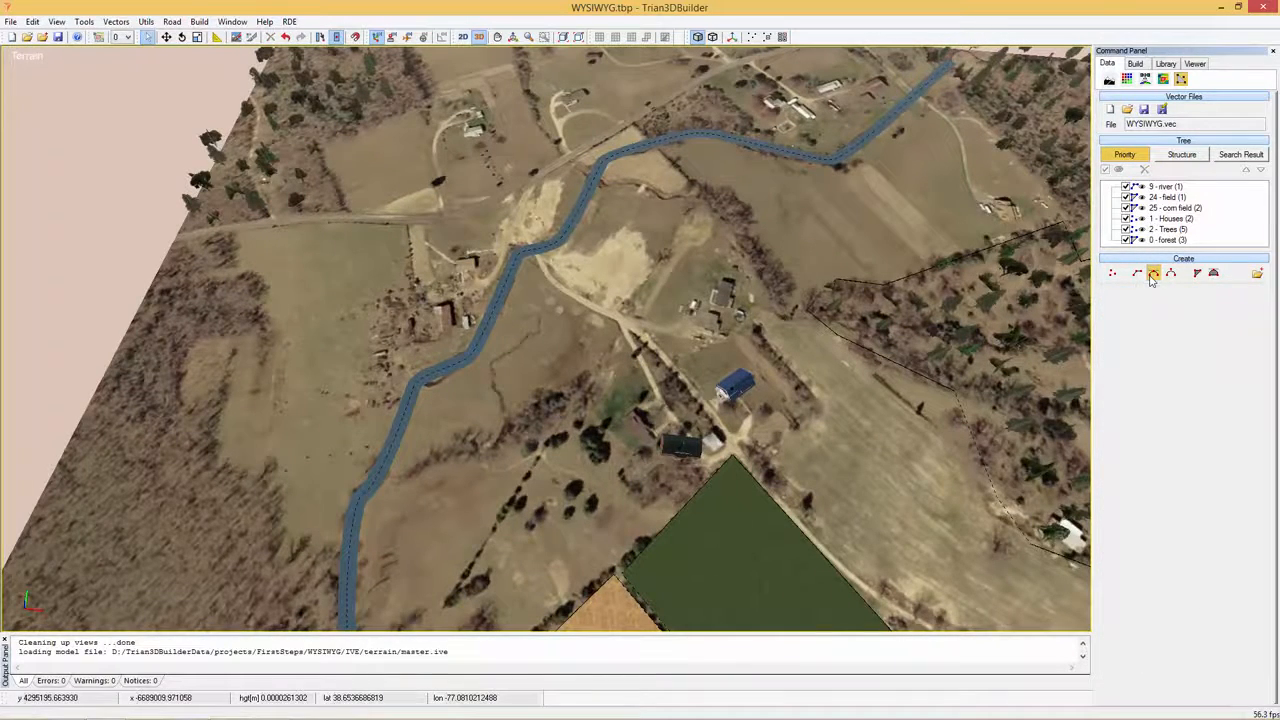
{"action": "left_click", "coordinate": [1164, 307]}
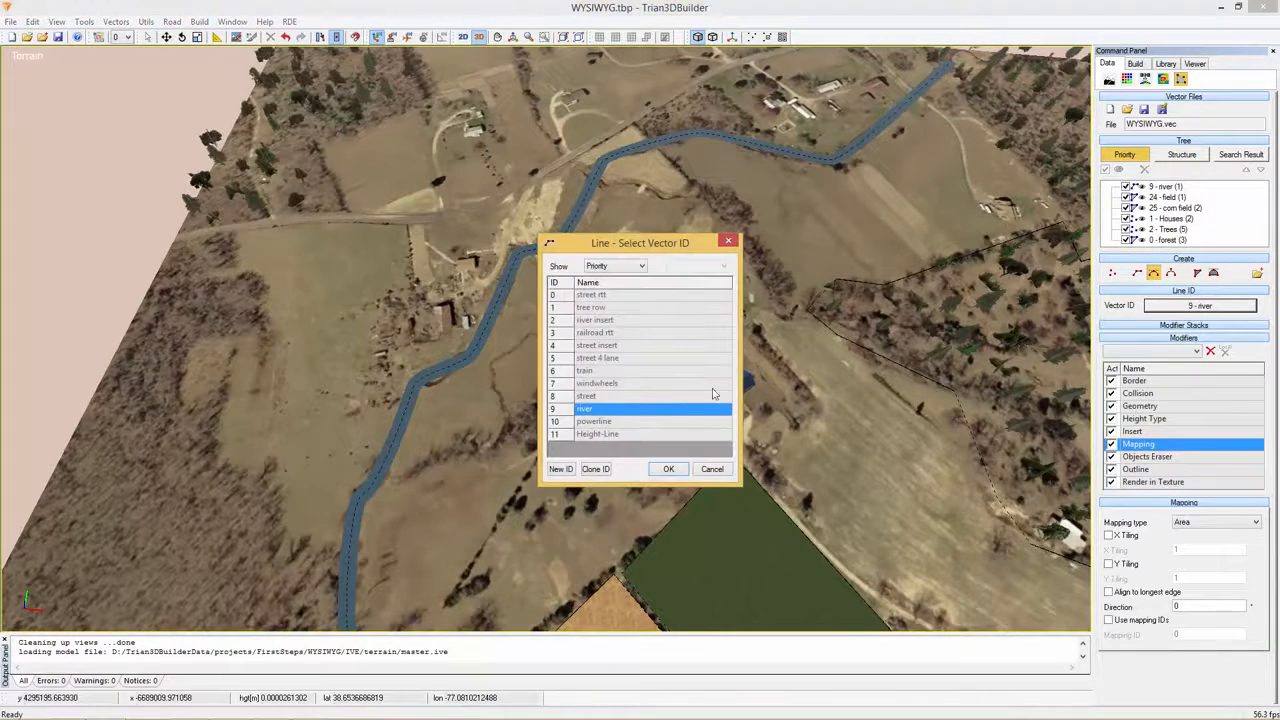
{"action": "left_click", "coordinate": [642, 397]}
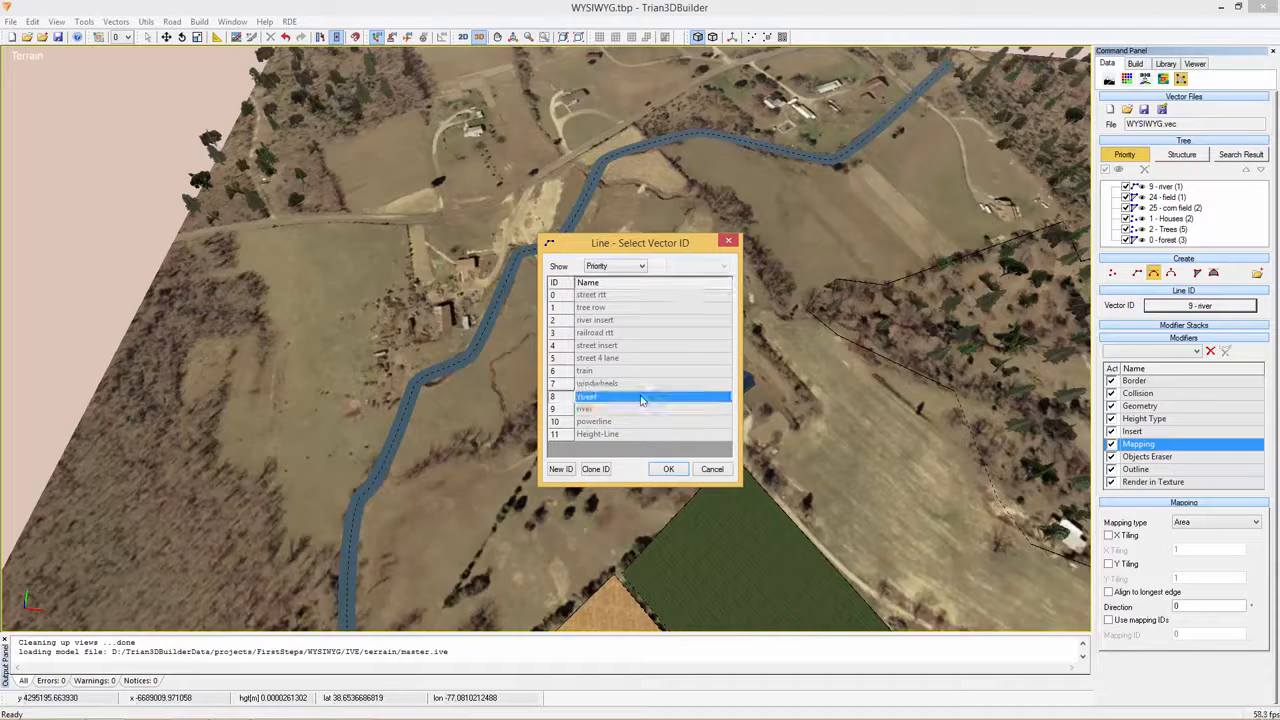
{"action": "left_click", "coordinate": [677, 470]}
{"action": "middle_click_drag", "start_coordinate": [705, 122], "coordinate": [712, 241]}
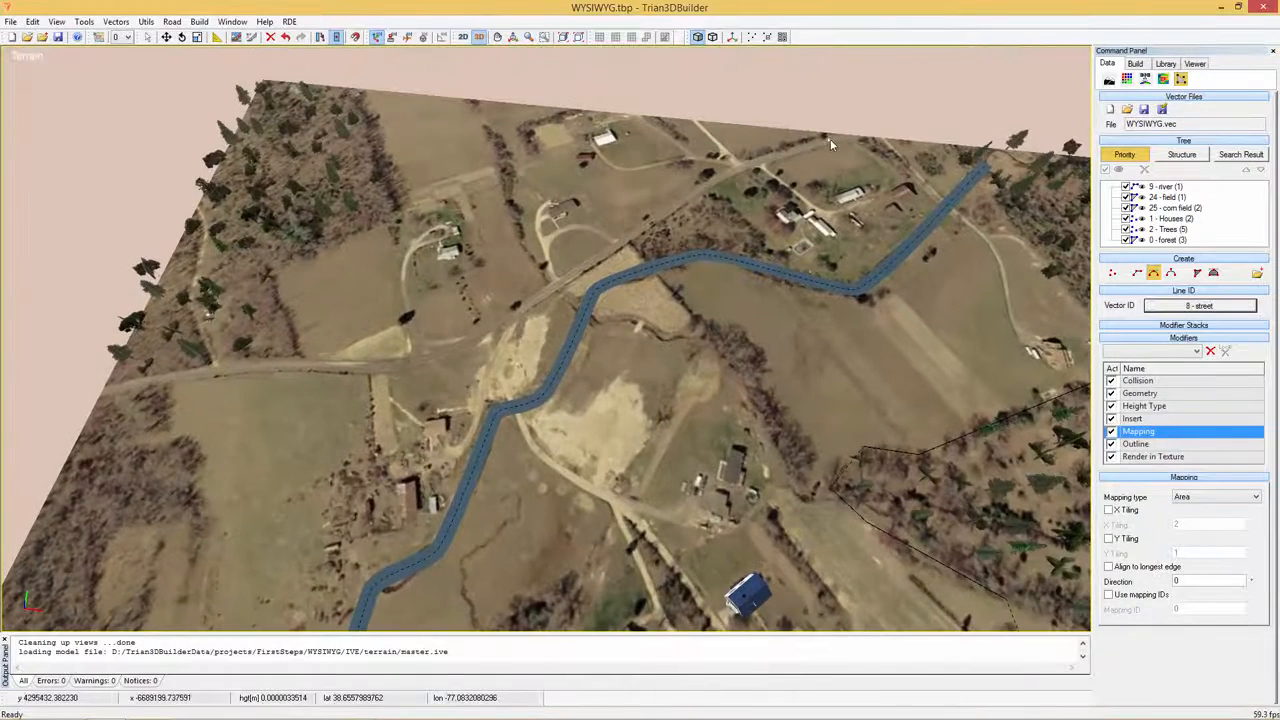
{"action": "mouse_move", "coordinate": [830, 141]}
{"action": "left_mouse_down"}
{"action": "mouse_move", "coordinate": [710, 184]}
{"action": "mouse_move", "coordinate": [452, 350]}
{"action": "mouse_move", "coordinate": [212, 372]}
{"action": "left_mouse_up"}
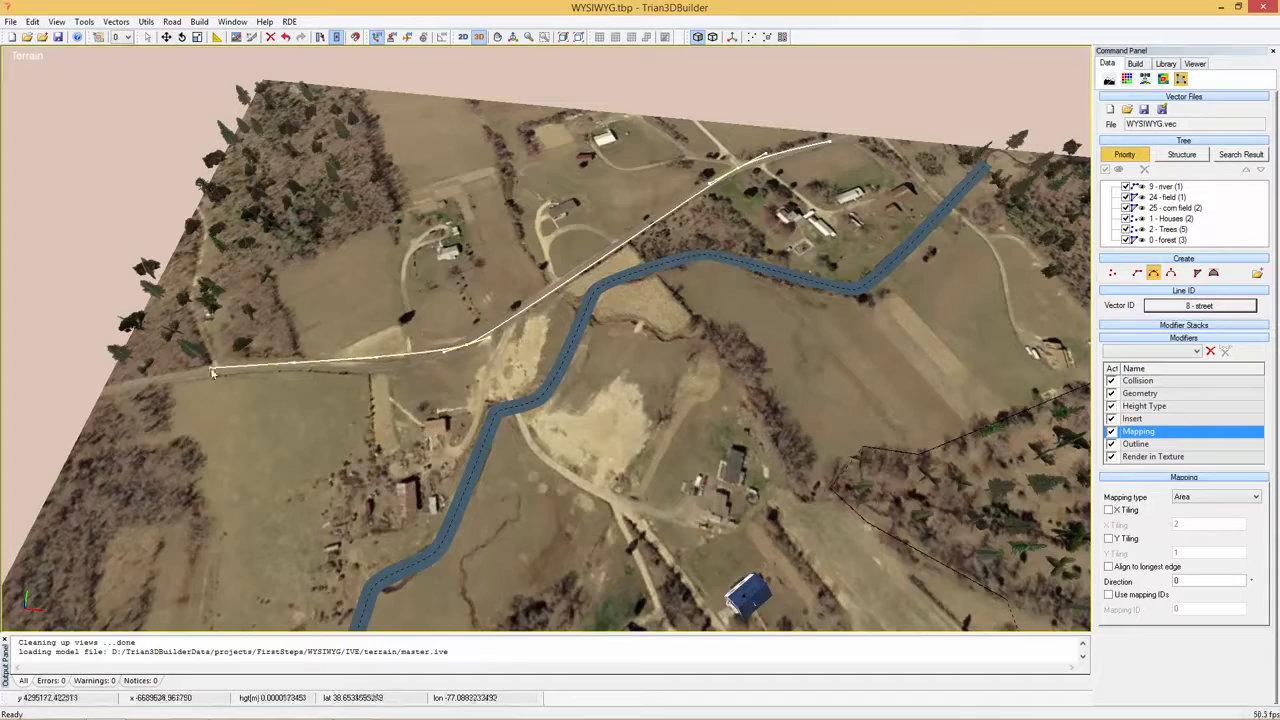
{"action": "left_click_drag", "start_coordinate": [113, 388], "coordinate": [113, 388]}
{"action": "scroll", "coordinate": [338, 398], "scroll_direction": "up", "scroll_amount": 5}
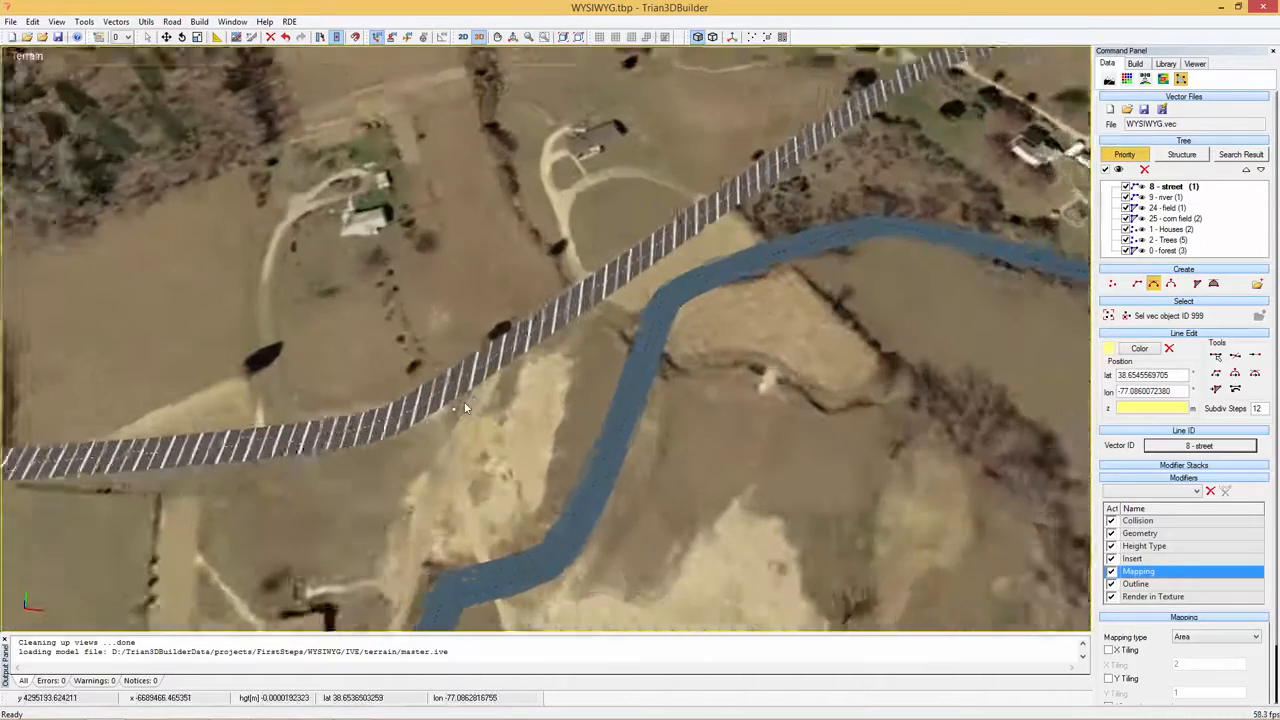
{"action": "scroll", "coordinate": [505, 362], "scroll_direction": "up", "scroll_amount": 5}
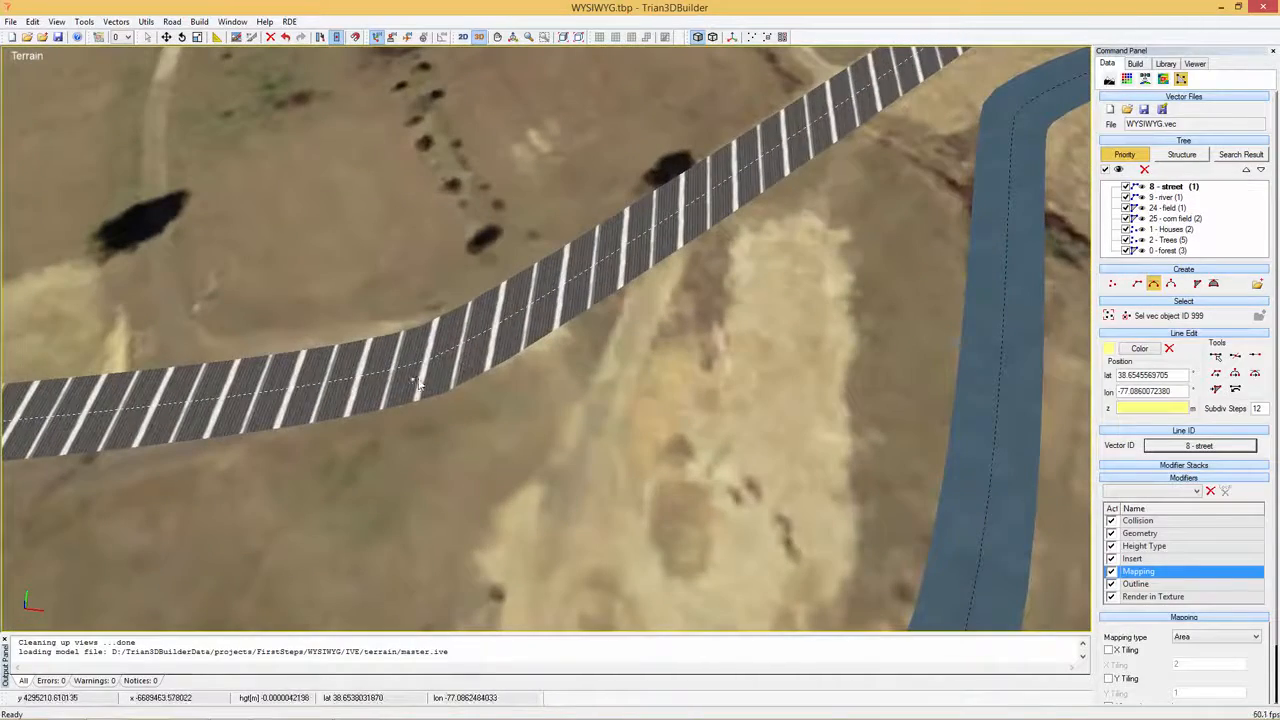
- Set the street's mapping type to Linear and enable X Tiling, modifying the existing street attribute
{"action": "scroll", "coordinate": [470, 360], "scroll_direction": "down", "scroll_amount": 5}
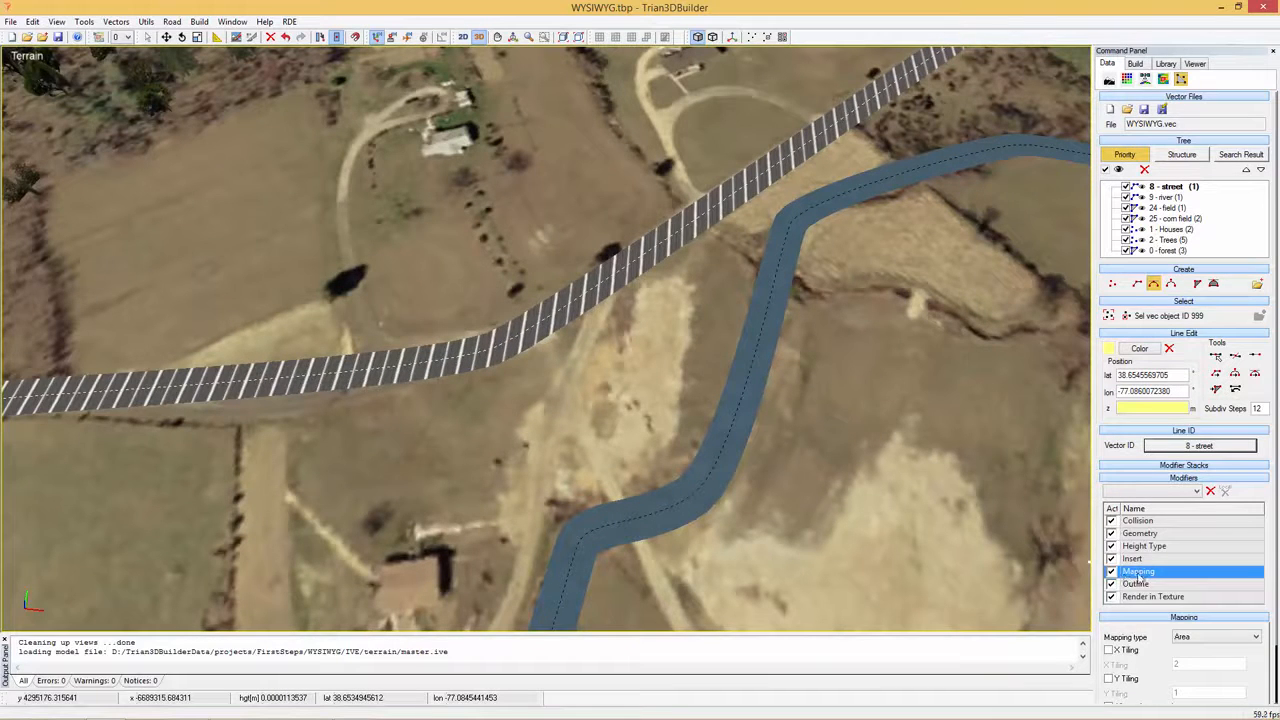
{"action": "left_click", "coordinate": [1188, 638]}
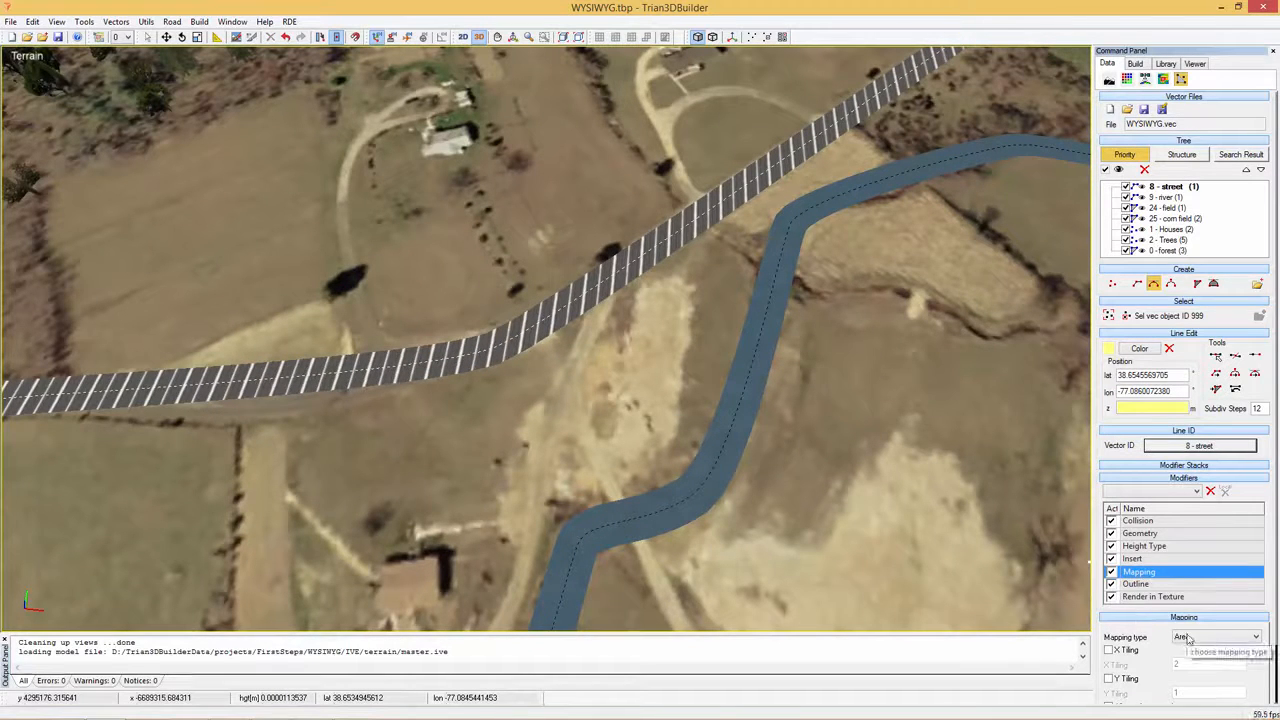
{"action": "left_click", "coordinate": [1190, 650]}
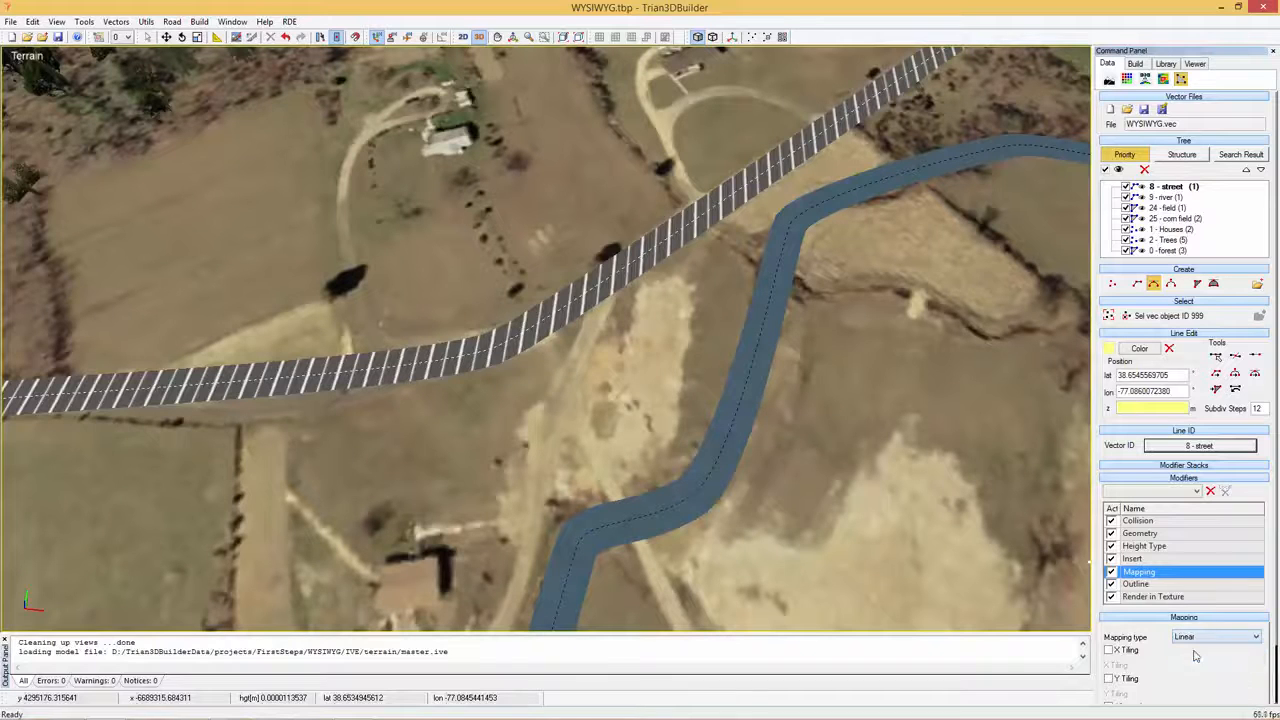
{"action": "left_click", "coordinate": [549, 372]}
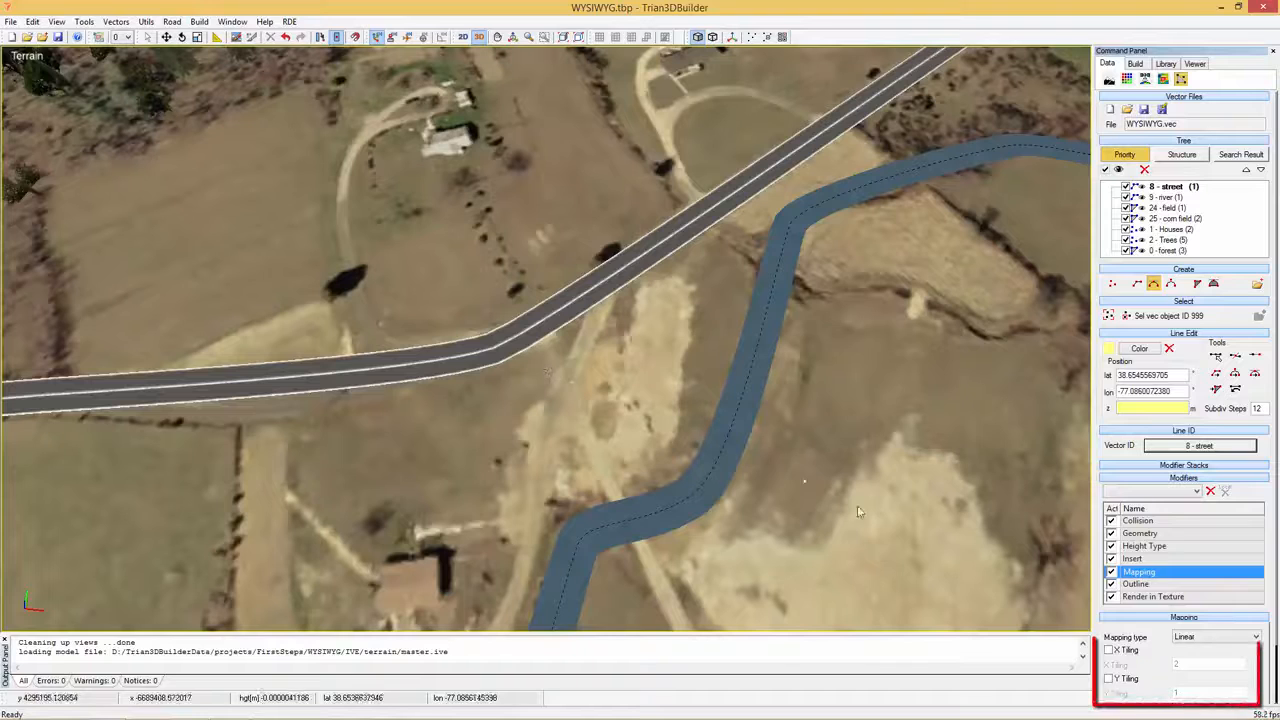
{"action": "left_click", "coordinate": [1109, 651]}
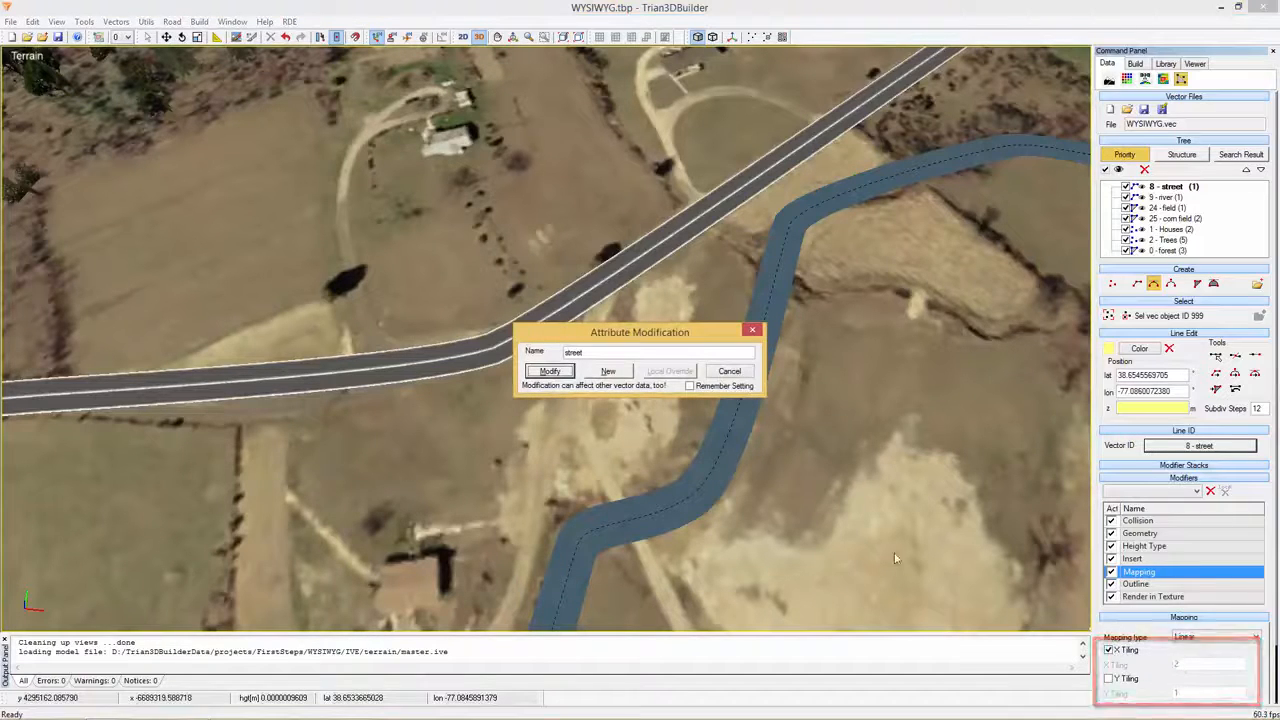
{"action": "left_click", "coordinate": [550, 374]}
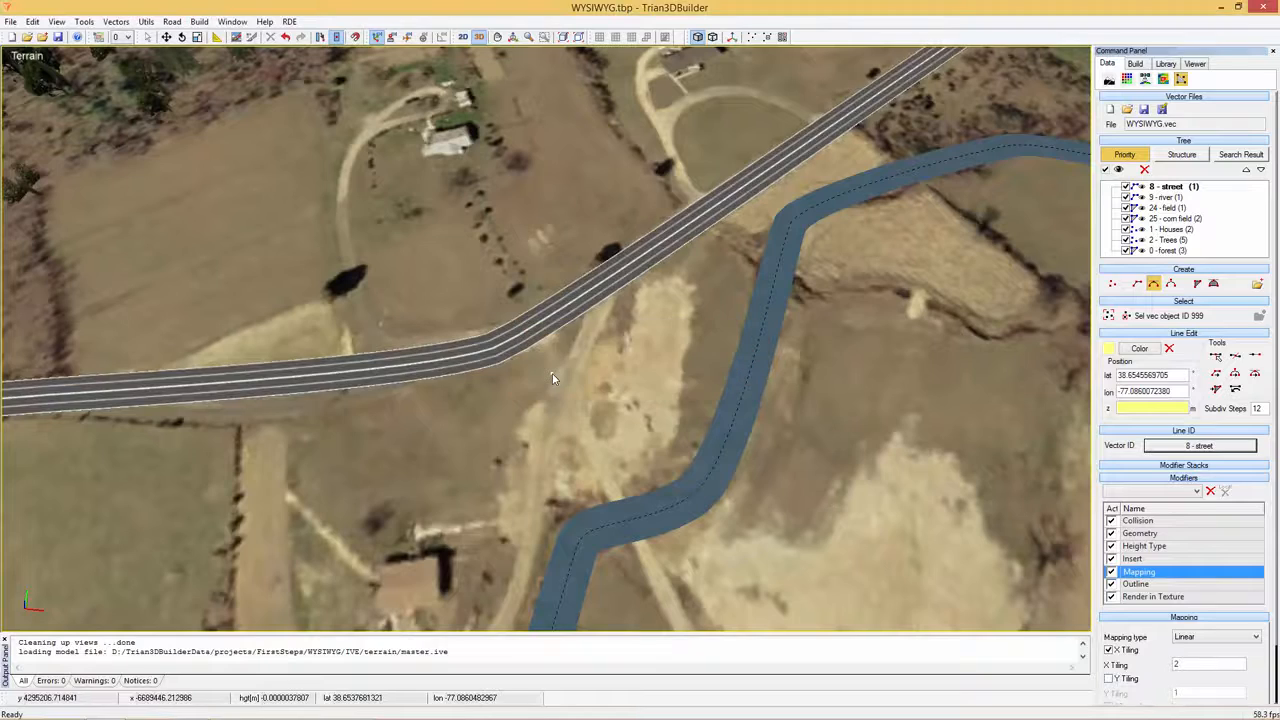
- Open an additional 3D render window and frame the street's bend in its orthographic view
{"action": "scroll", "coordinate": [552, 378], "scroll_direction": "up", "scroll_amount": 5}
{"action": "scroll", "coordinate": [613, 434], "scroll_direction": "down", "scroll_amount": 3}
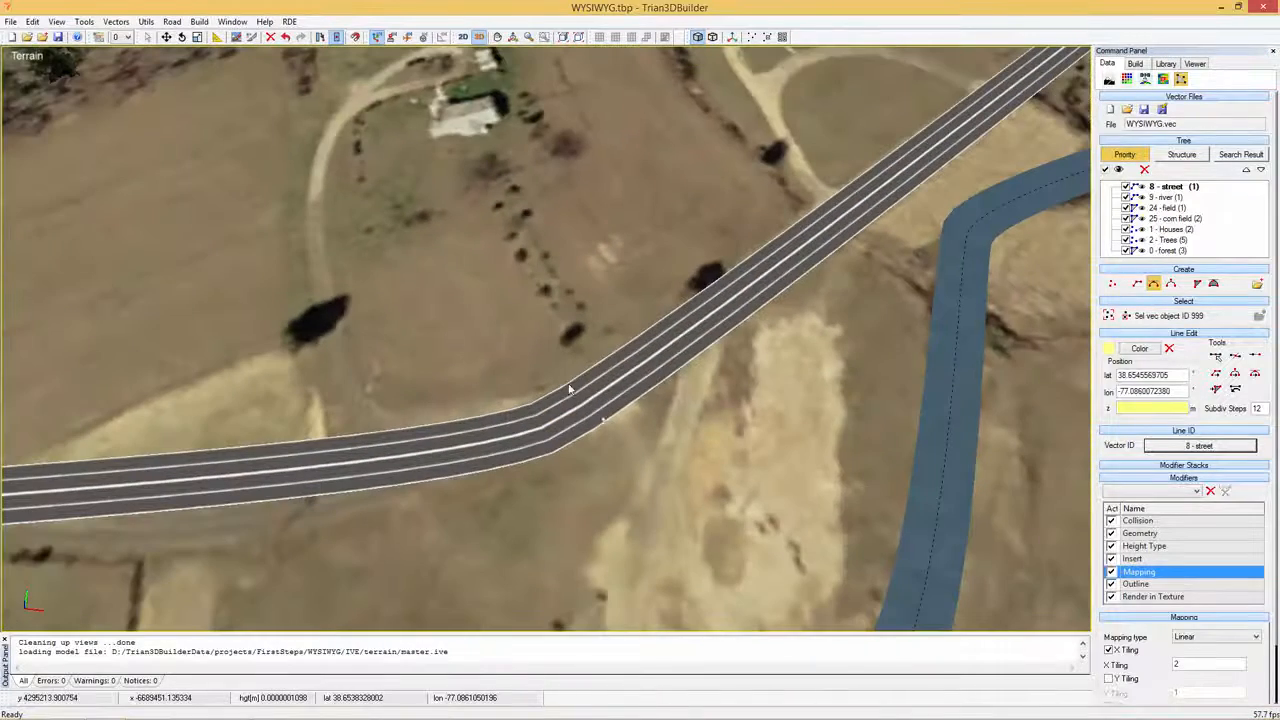
{"action": "left_click", "coordinate": [232, 21]}
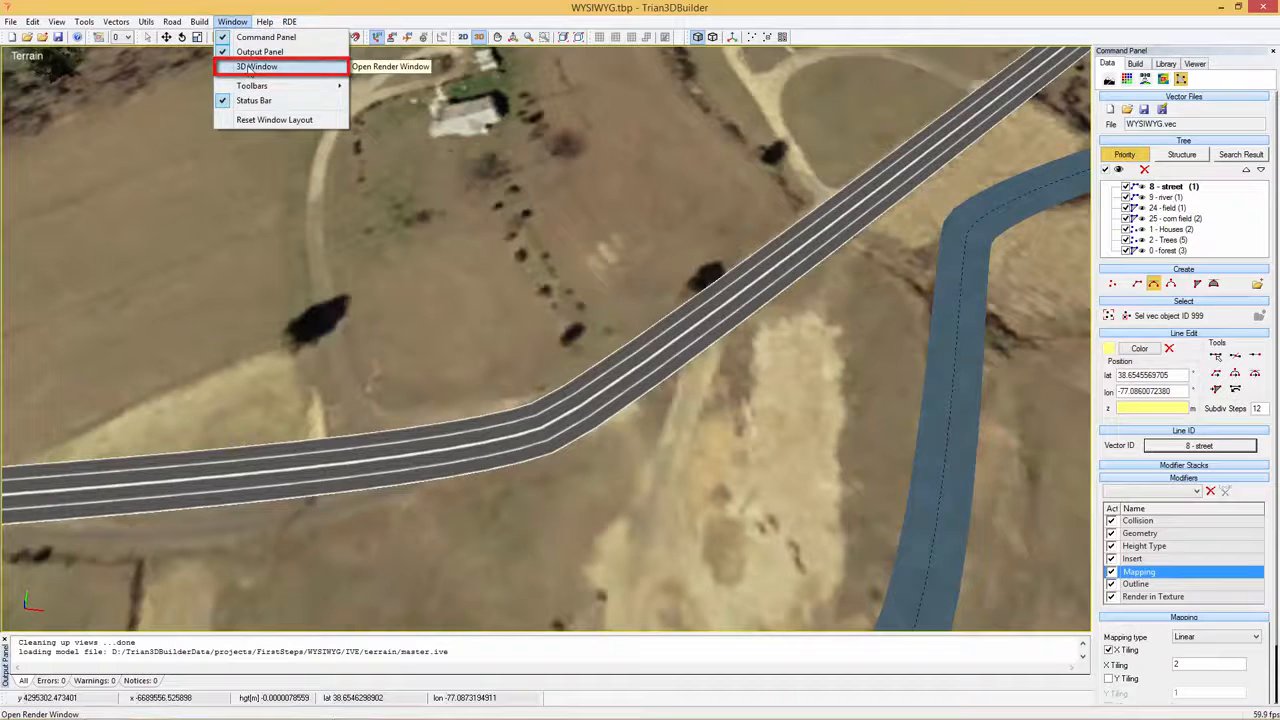
{"action": "left_click", "coordinate": [249, 67]}
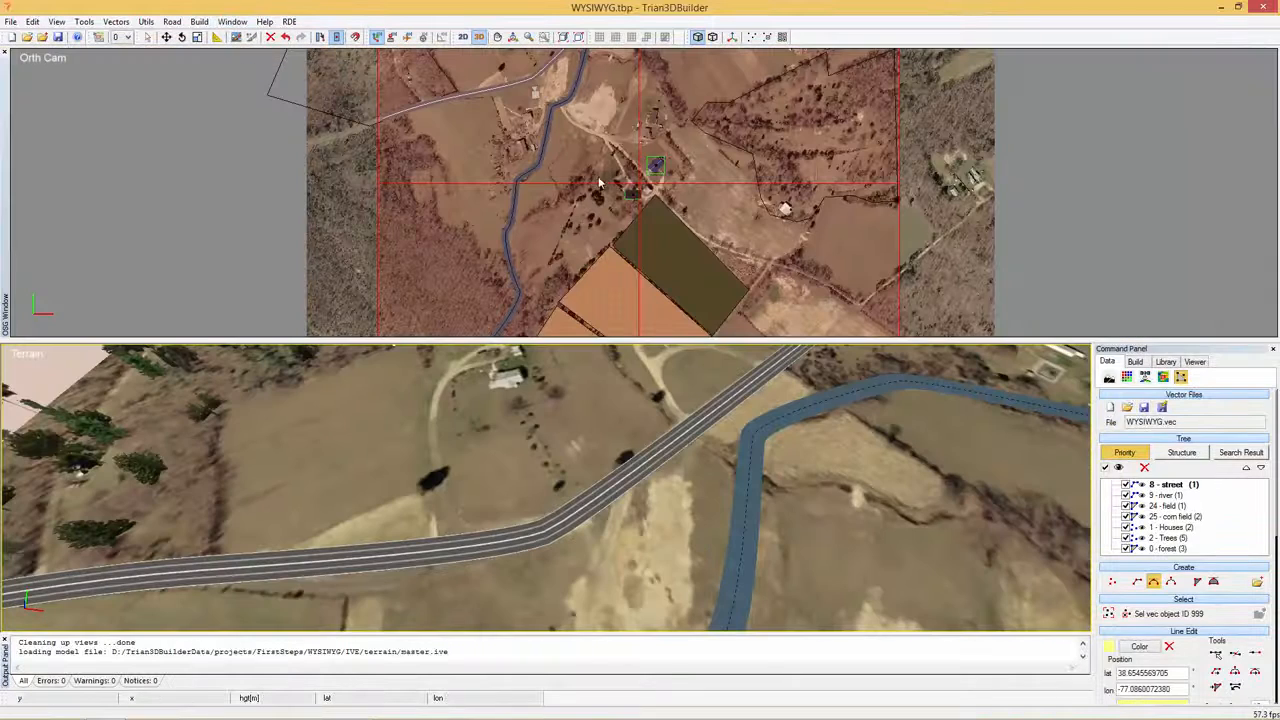
{"action": "scroll", "coordinate": [582, 203], "scroll_direction": "up", "scroll_amount": 3}
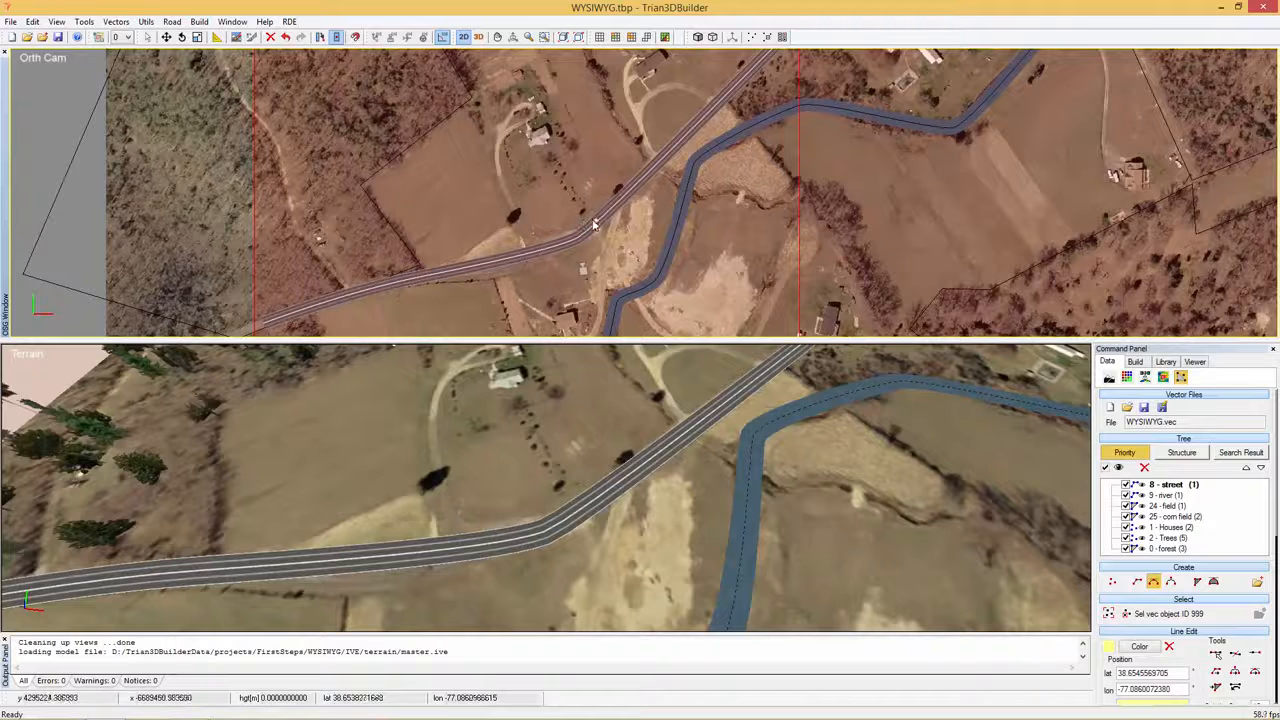
- Select the single control point at the street's bend near the bare patches and move it to reshape the curve
{"action": "key", "text": "Escape"}
{"action": "right_click", "coordinate": [595, 228]}
{"action": "left_click", "coordinate": [603, 247]}
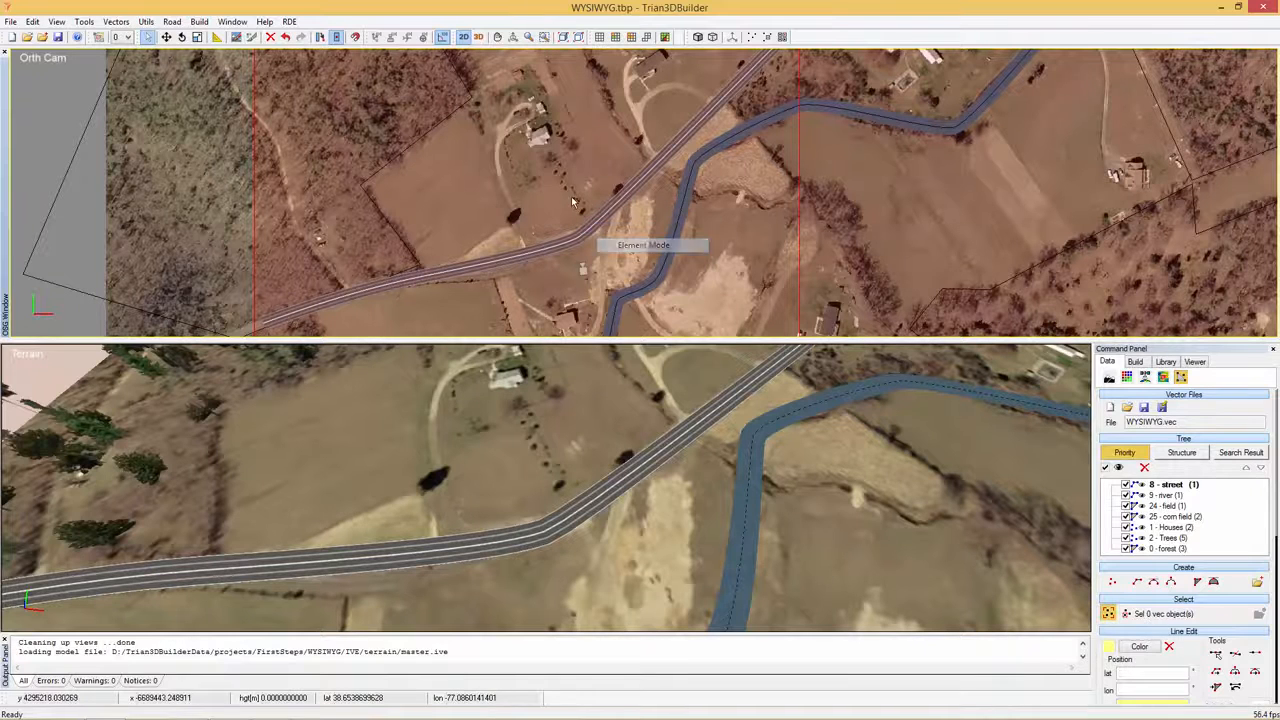
{"action": "right_click", "coordinate": [563, 195]}
{"action": "left_click", "coordinate": [585, 243]}
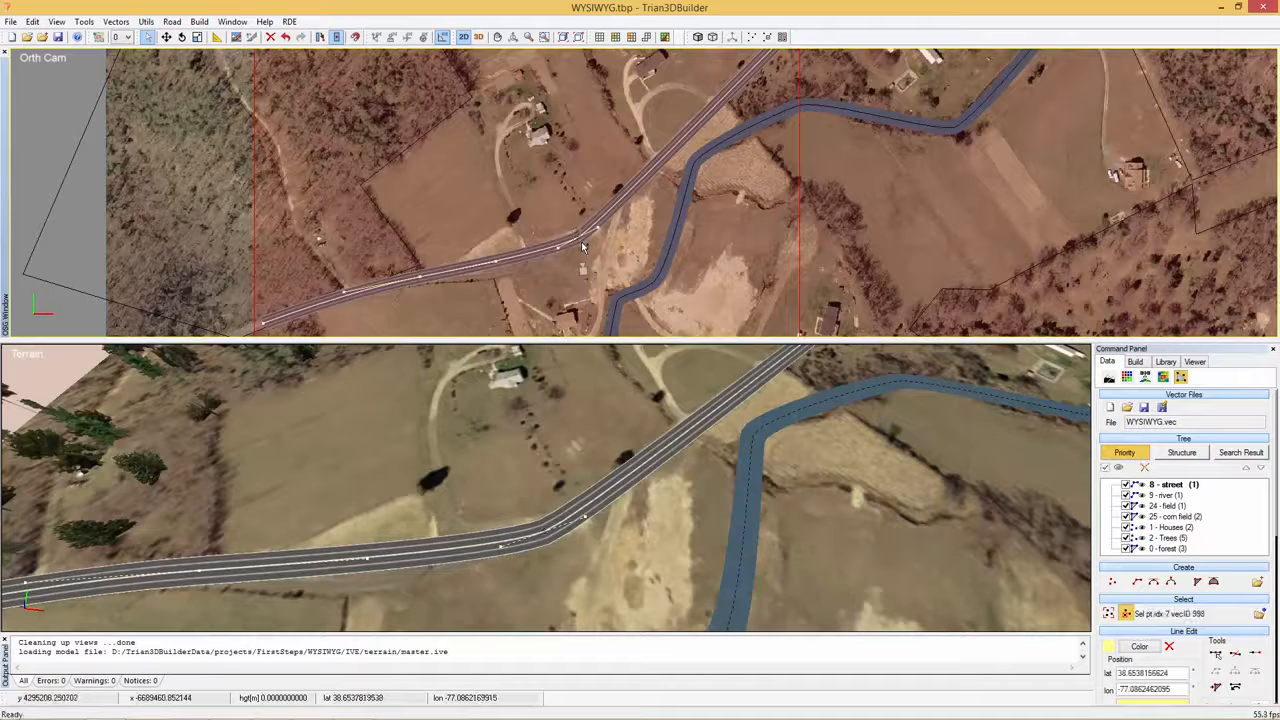
{"action": "left_click_drag", "start_coordinate": [581, 241], "coordinate": [578, 267]}
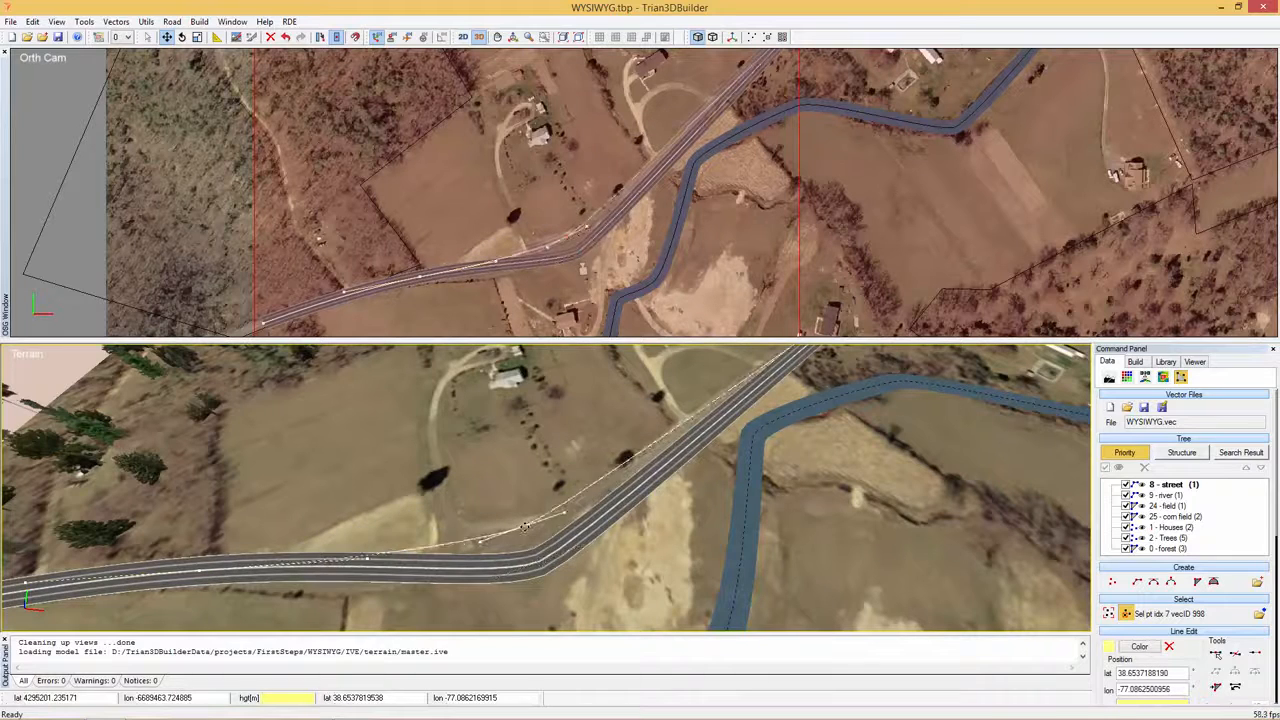
- Close the additional render window and deselect the street's bend point
{"action": "left_click", "coordinate": [6, 57]}
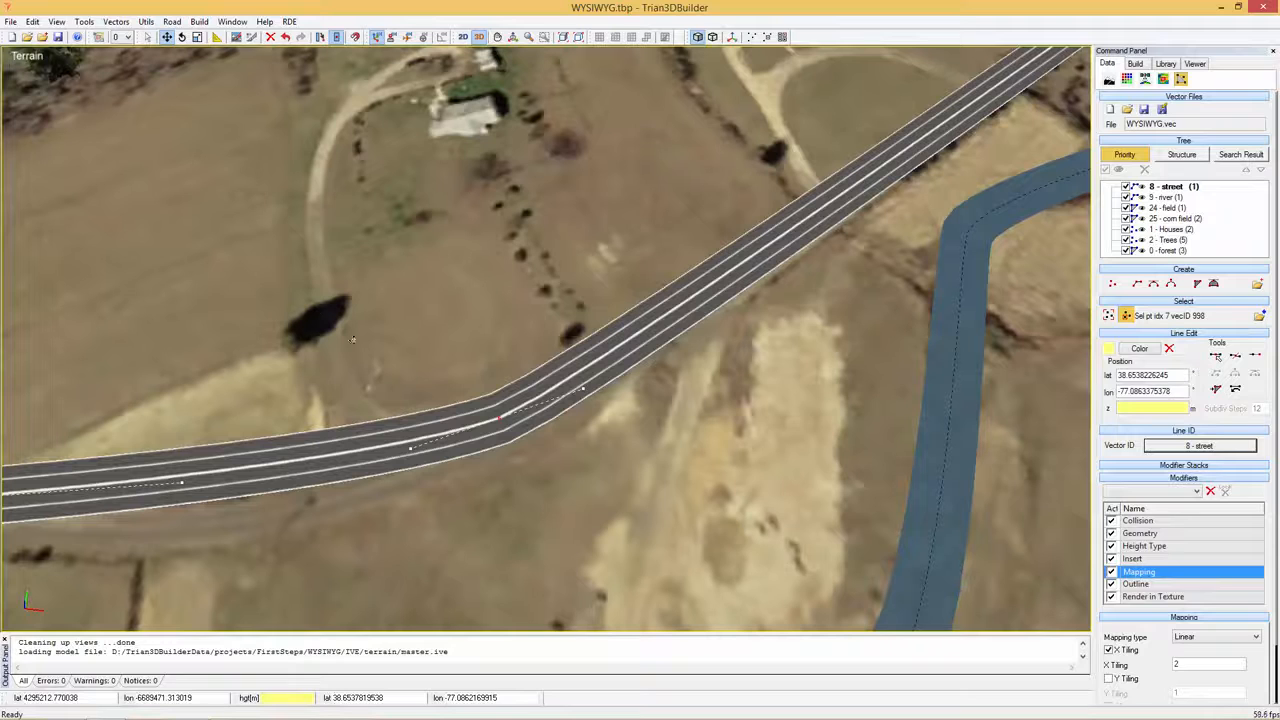
{"action": "key", "text": "Escape"}
{"action": "scroll", "coordinate": [530, 350], "scroll_direction": "down", "scroll_amount": 3}
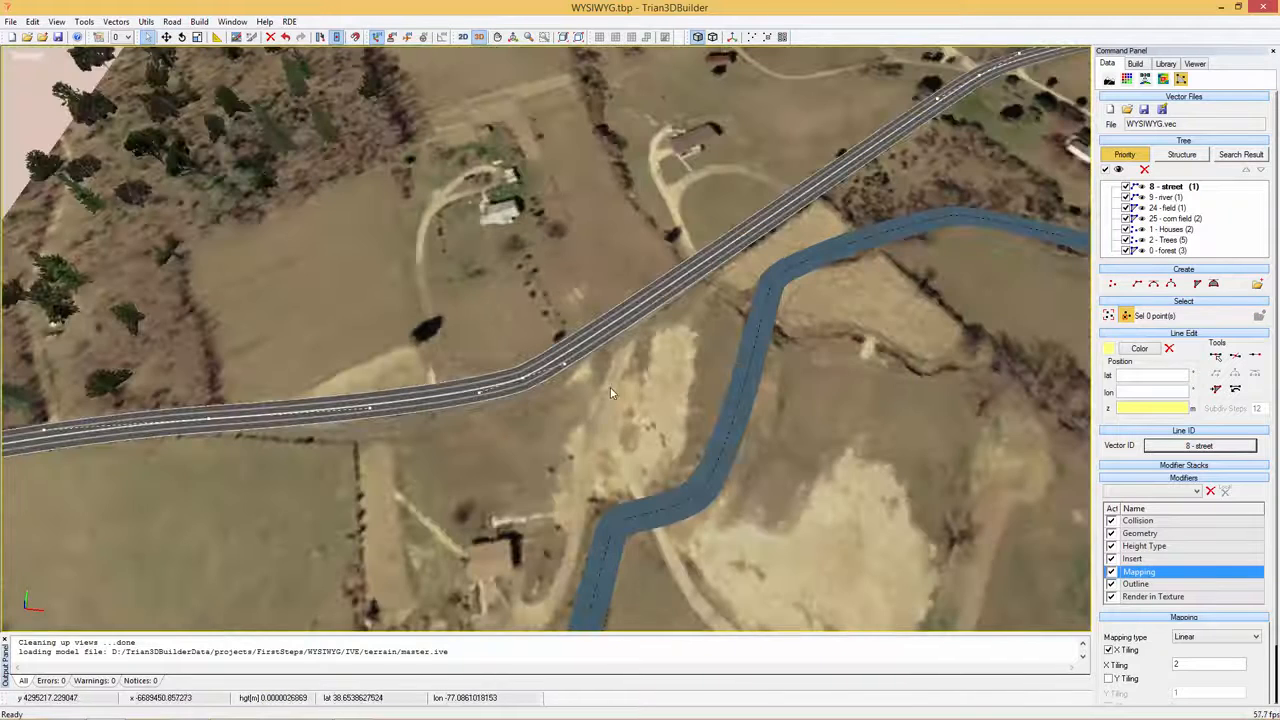
- Deselect the street and start a new line with vector ID 10, powerline
{"action": "right_click", "coordinate": [612, 393]}
{"action": "left_click", "coordinate": [645, 394]}
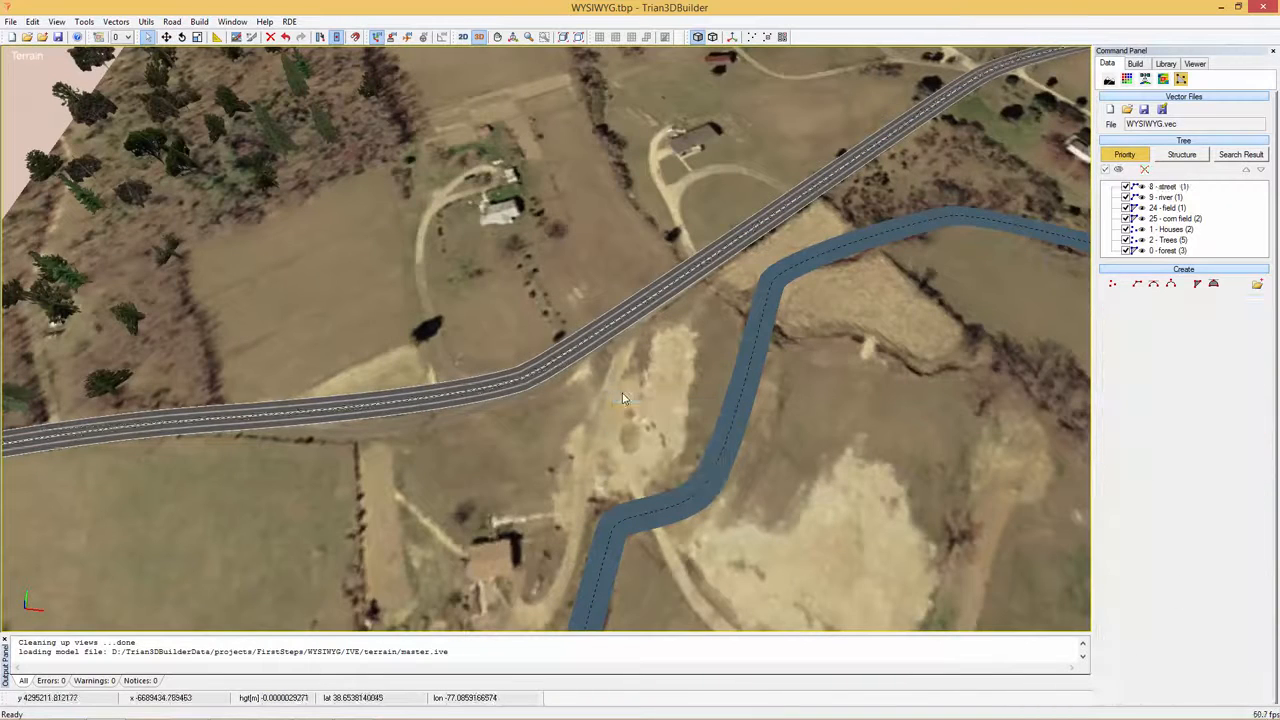
{"action": "left_click", "coordinate": [1137, 285]}
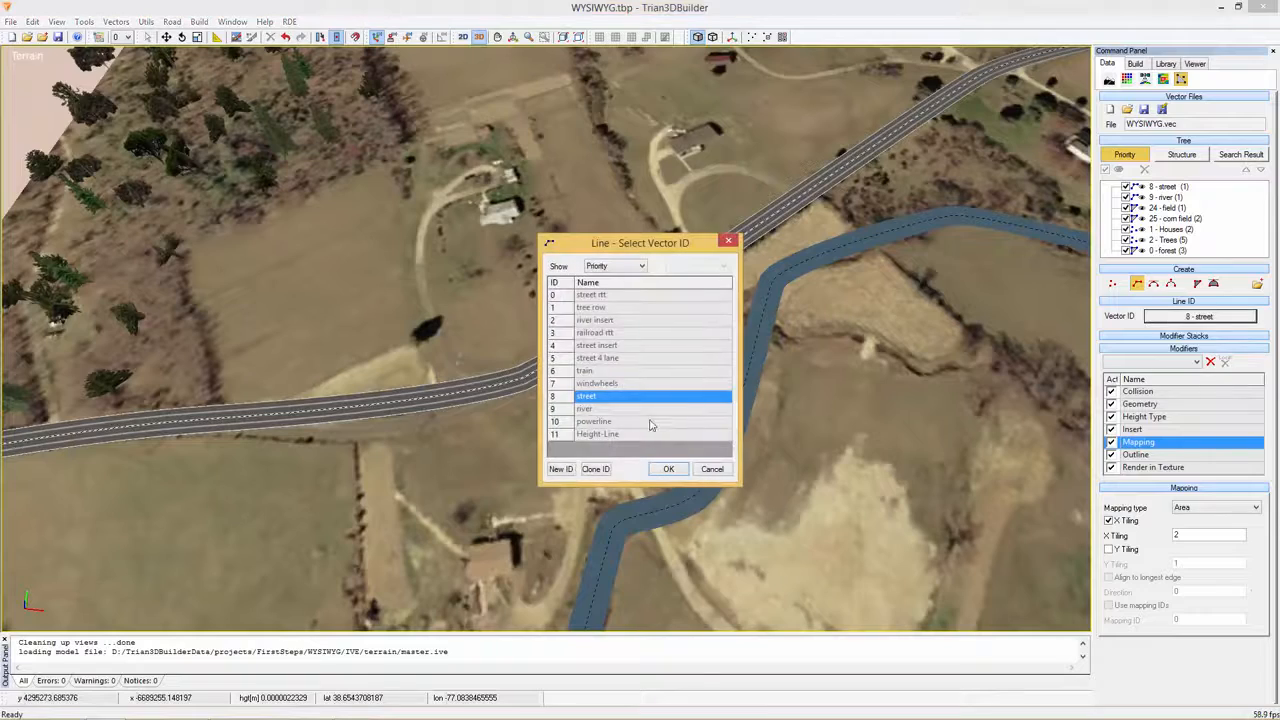
{"action": "left_click", "coordinate": [622, 422]}
{"action": "left_click", "coordinate": [673, 470]}
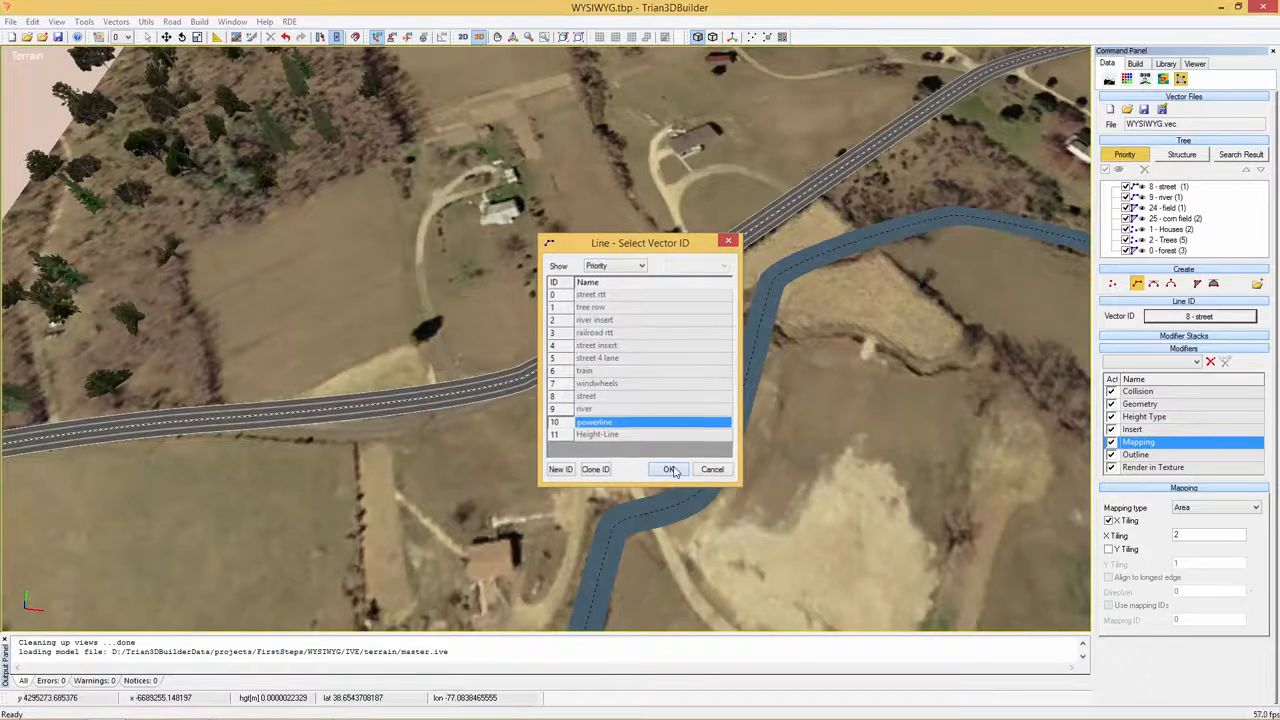
- Draw the powerline across the terrain, between the river and the fields, and end it near the terrain's front edge
{"action": "scroll", "coordinate": [630, 371], "scroll_direction": "down", "scroll_amount": 8}
{"action": "middle_click_drag", "start_coordinate": [497, 450], "coordinate": [462, 305]}
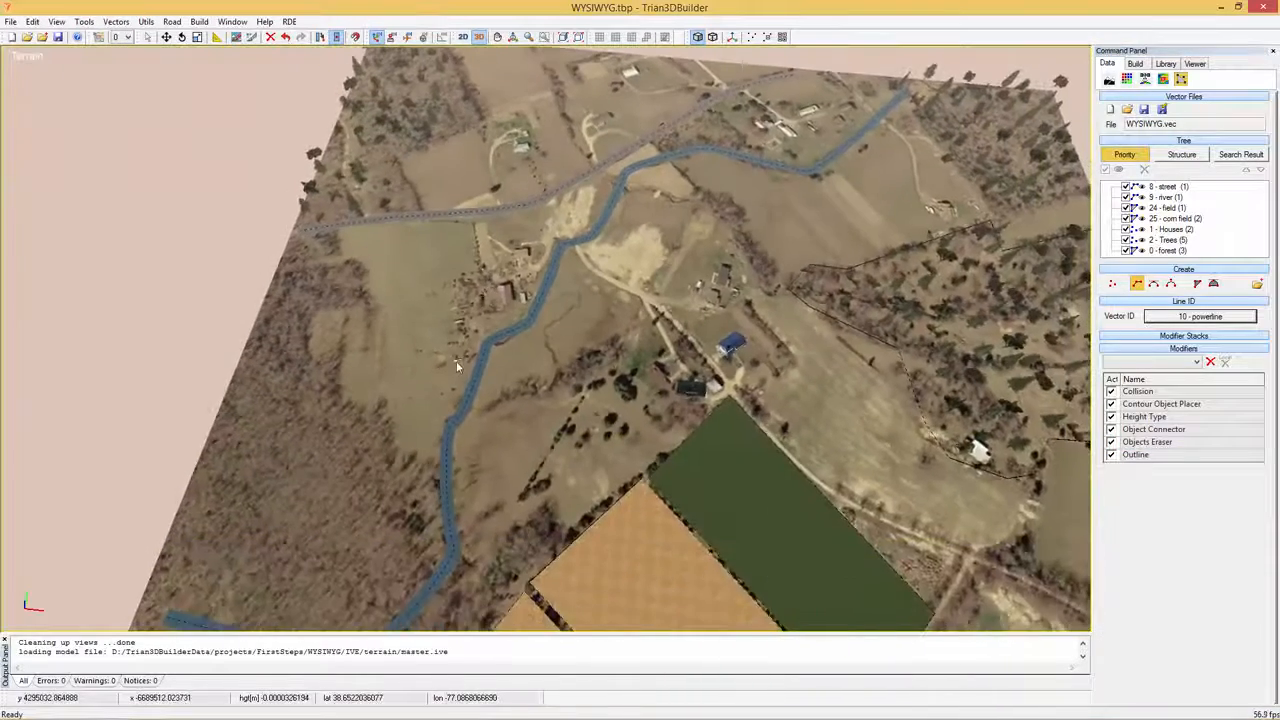
{"action": "middle_click_drag", "start_coordinate": [450, 508], "coordinate": [505, 286]}
{"action": "scroll", "coordinate": [480, 352], "scroll_direction": "down", "scroll_amount": 3}
{"action": "left_click", "coordinate": [597, 226]}
{"action": "left_click", "coordinate": [502, 305]}
{"action": "left_click", "coordinate": [493, 348]}
{"action": "left_click", "coordinate": [422, 424]}
{"action": "left_click", "coordinate": [241, 490]}
{"action": "right_click", "coordinate": [251, 467]}
- Generate the powerline's geometry and inspect the pylons along the river and fields from a low perspective
{"action": "middle_click_drag", "start_coordinate": [394, 386], "coordinate": [392, 408]}
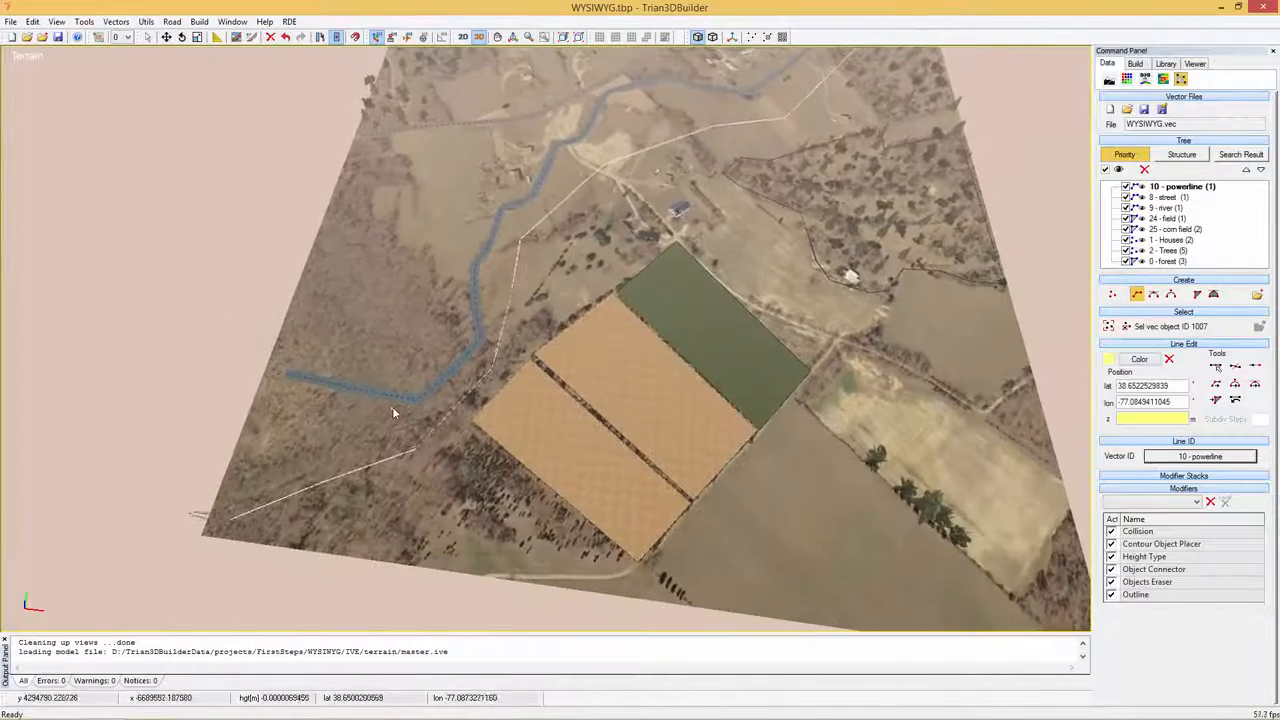
{"action": "key", "text": "F7"}
{"action": "key", "text": "Return"}
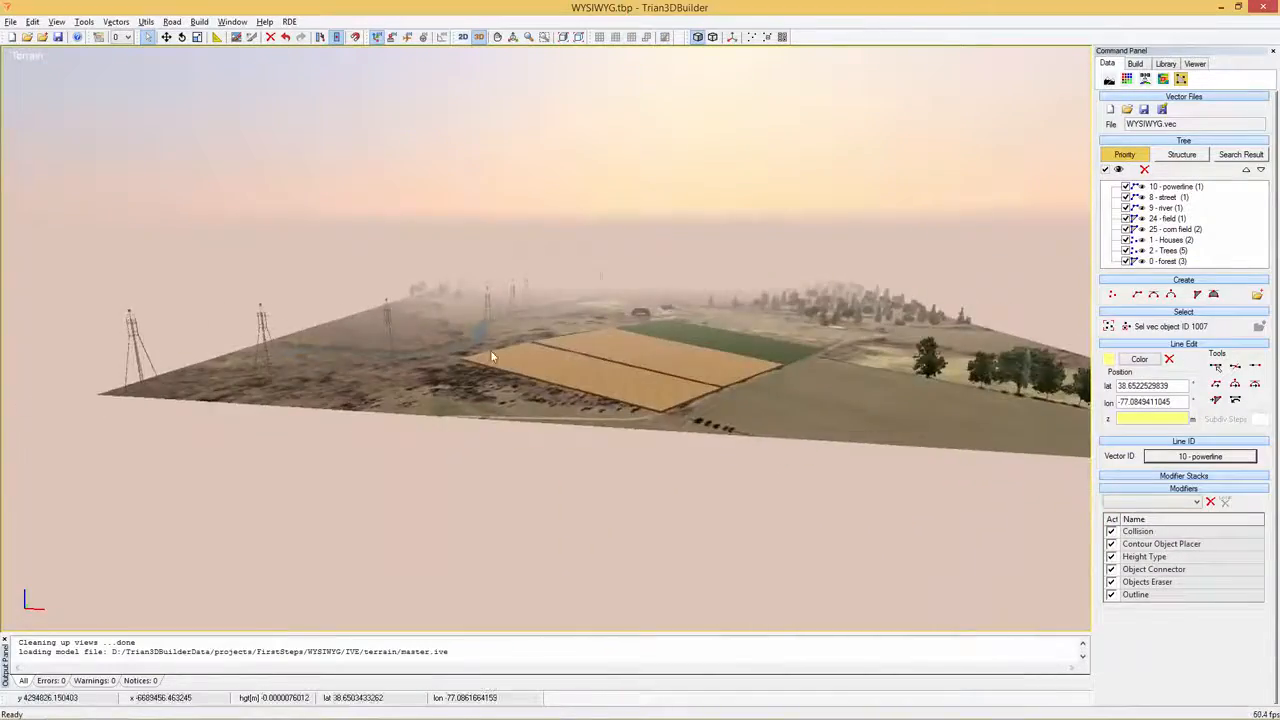
{"action": "scroll", "coordinate": [490, 356], "scroll_direction": "up", "scroll_amount": 5}
{"action": "middle_click_drag", "start_coordinate": [580, 309], "coordinate": [694, 384]}
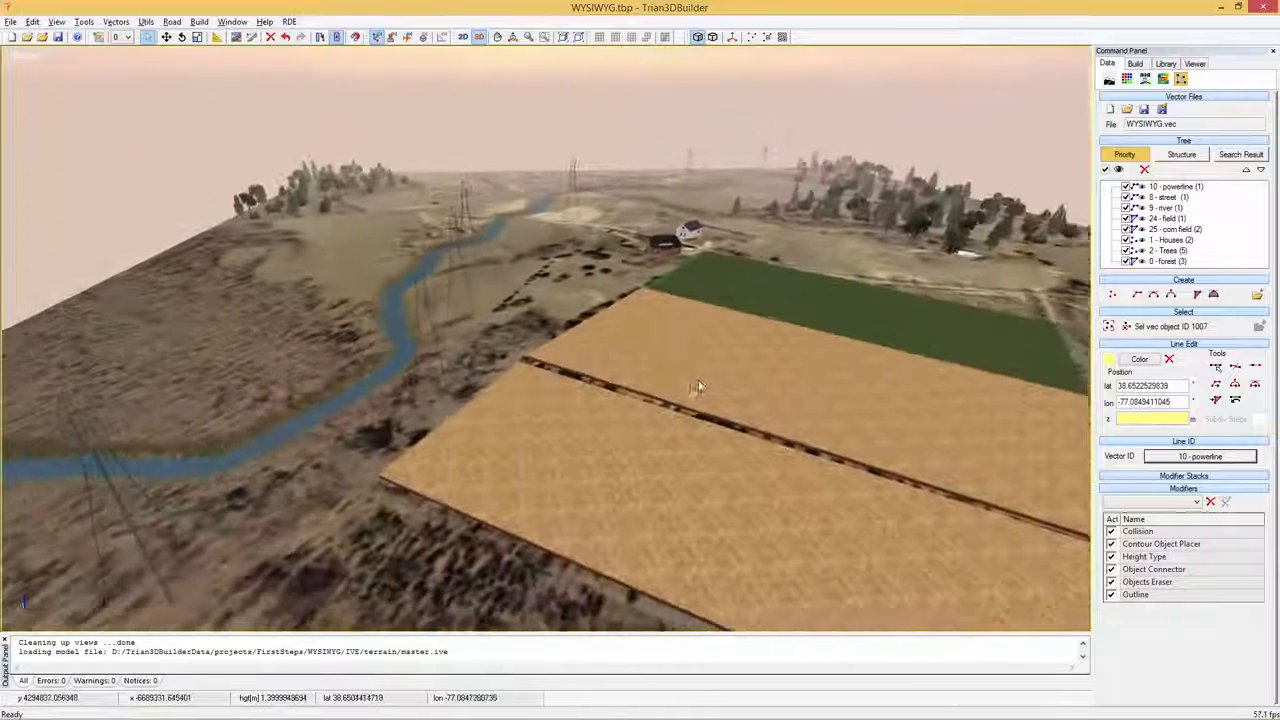
- Select the 10 - powerline entry and run Show Selected Vec Geometries for it
{"action": "left_click", "coordinate": [1181, 187]}
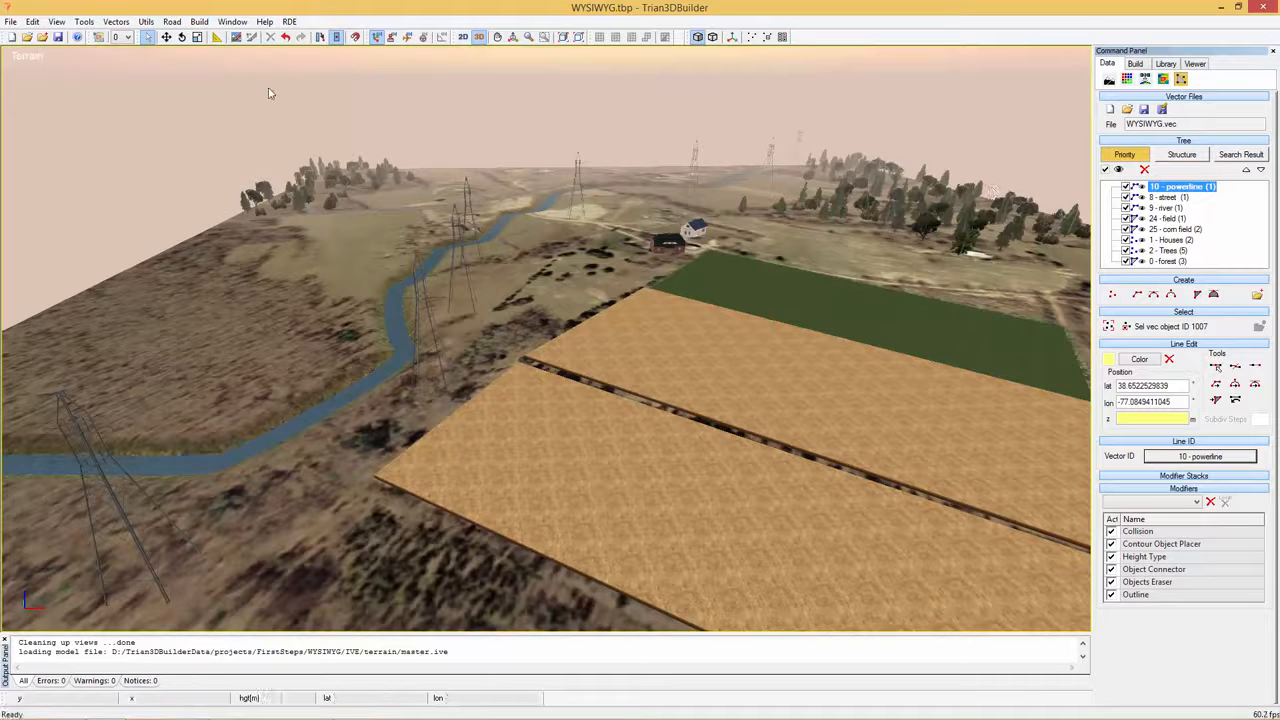
{"action": "left_click", "coordinate": [128, 24]}
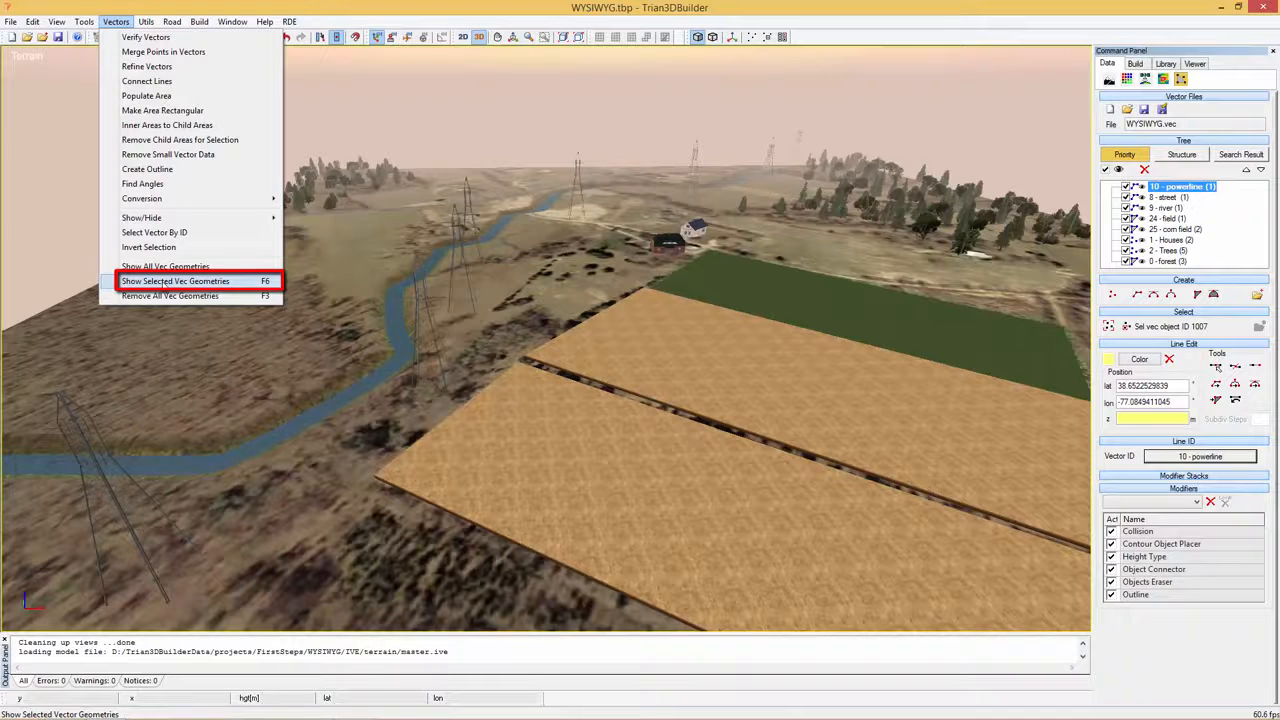
{"action": "left_click", "coordinate": [165, 283]}
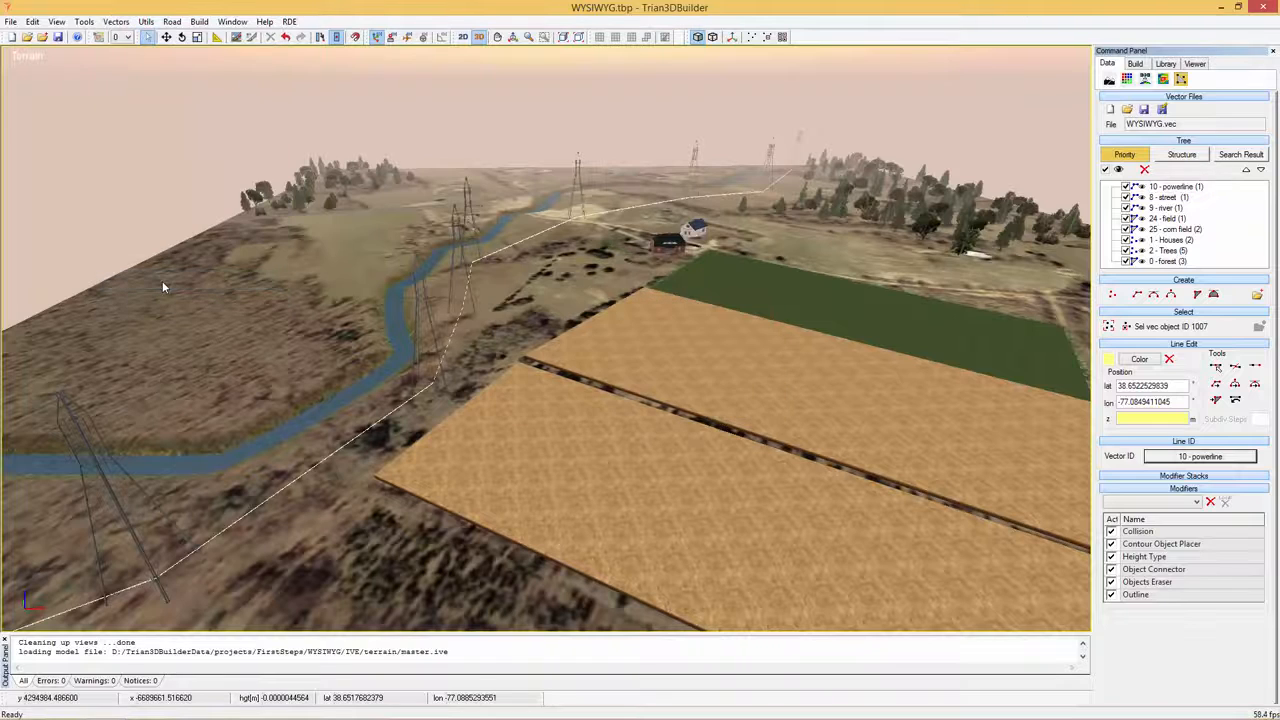
- Enable point selection and move individual powerline control points to reshape its route between the river and the fields
{"action": "left_click", "coordinate": [1127, 327]}
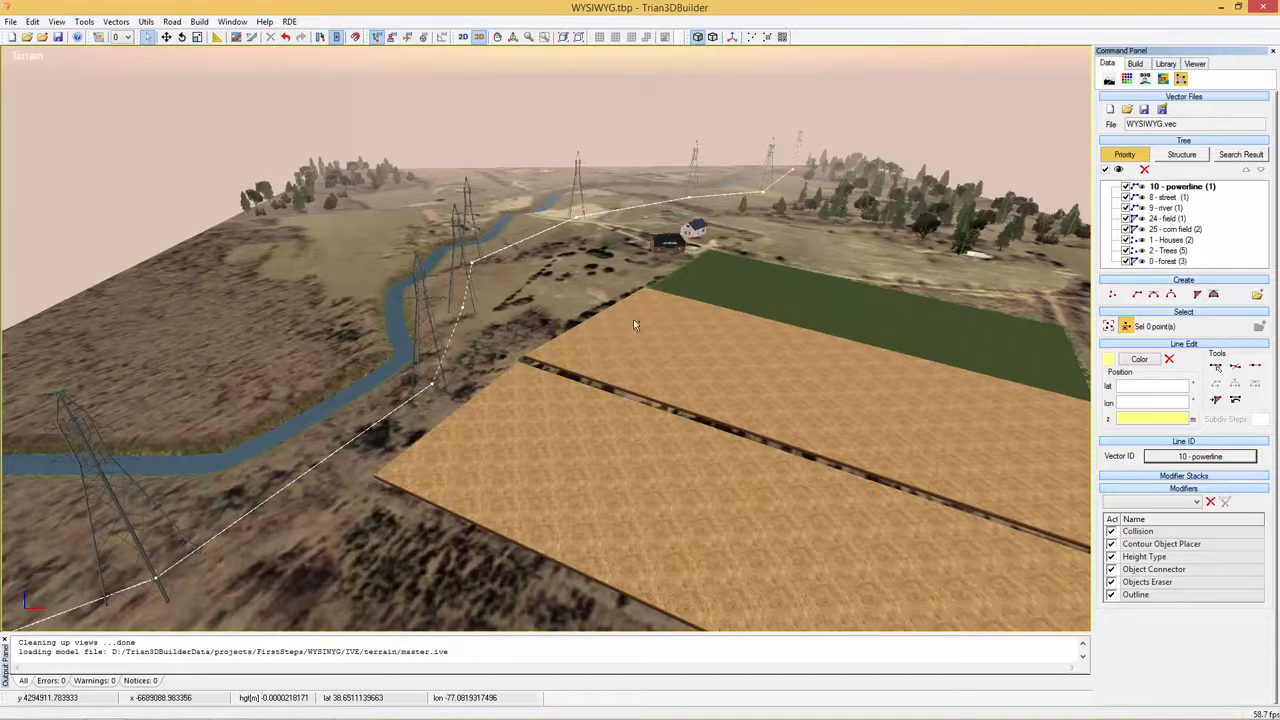
{"action": "left_click", "coordinate": [578, 229]}
{"action": "key", "text": "w"}
{"action": "left_click_drag", "start_coordinate": [579, 227], "coordinate": [598, 270]}
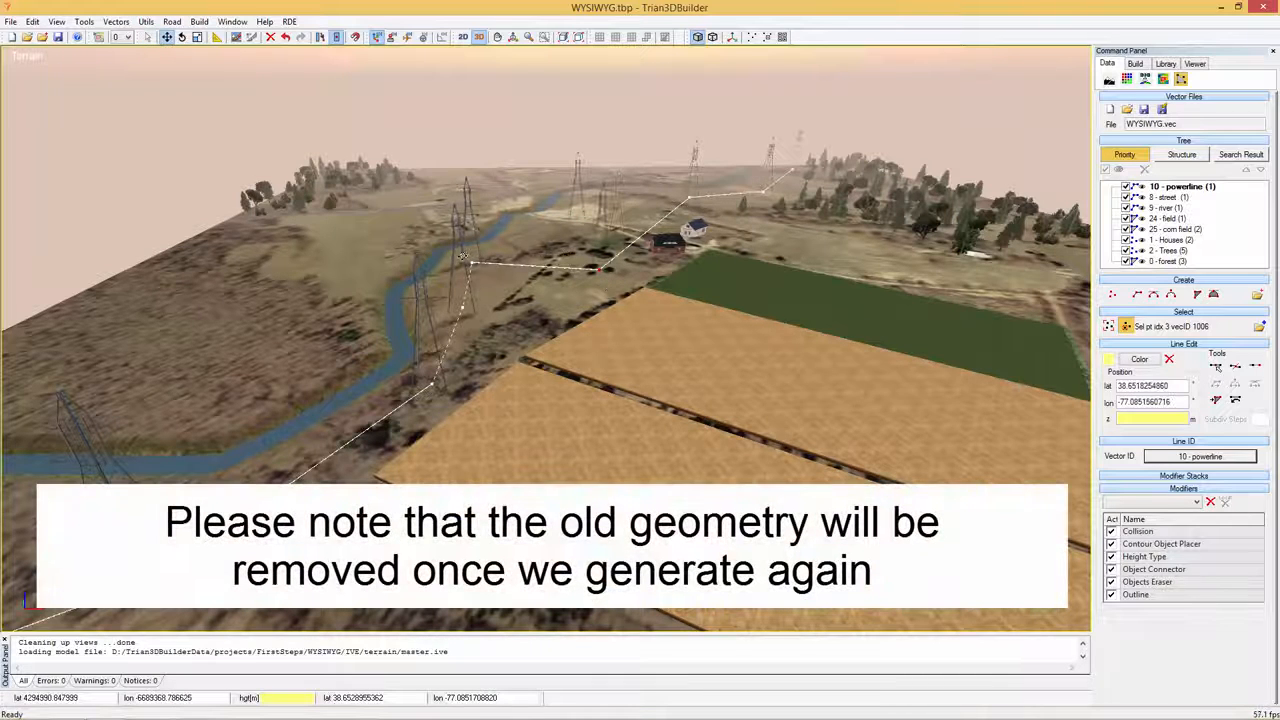
{"action": "left_click_drag", "start_coordinate": [488, 278], "coordinate": [476, 358]}
{"action": "middle_click_drag", "start_coordinate": [520, 304], "coordinate": [523, 411]}
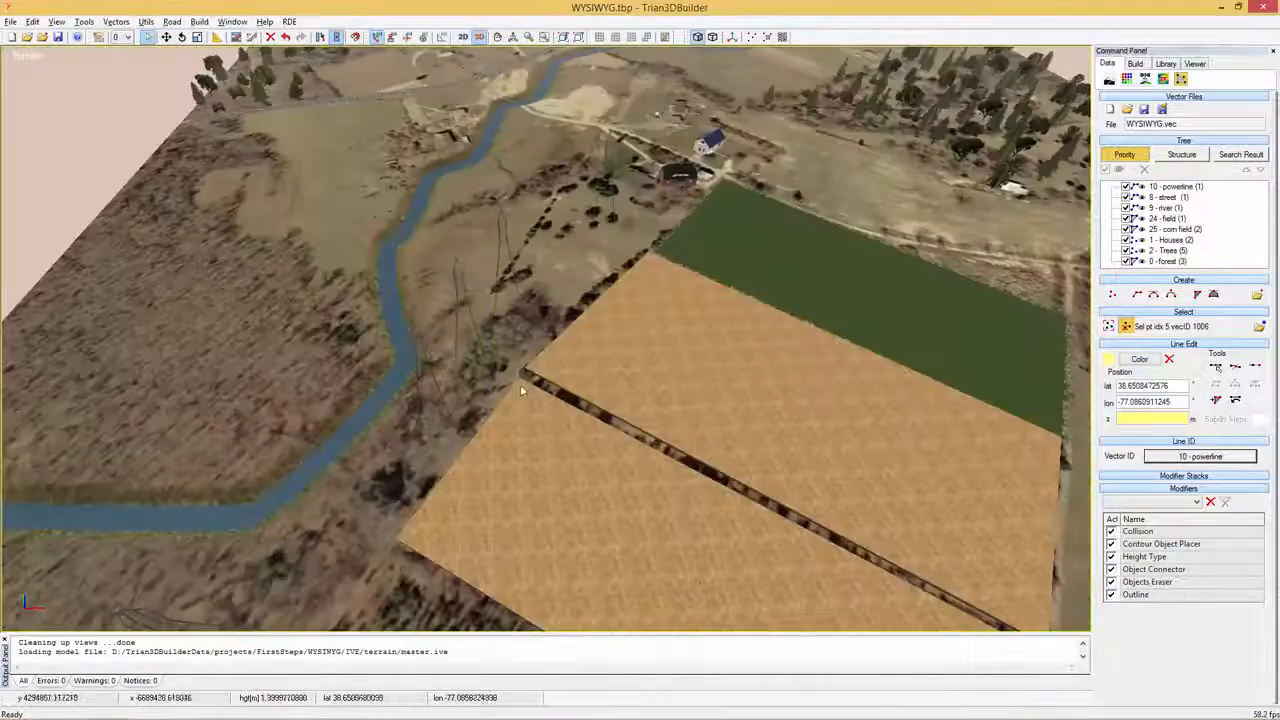
{"action": "middle_click_drag", "start_coordinate": [520, 390], "coordinate": [573, 314]}
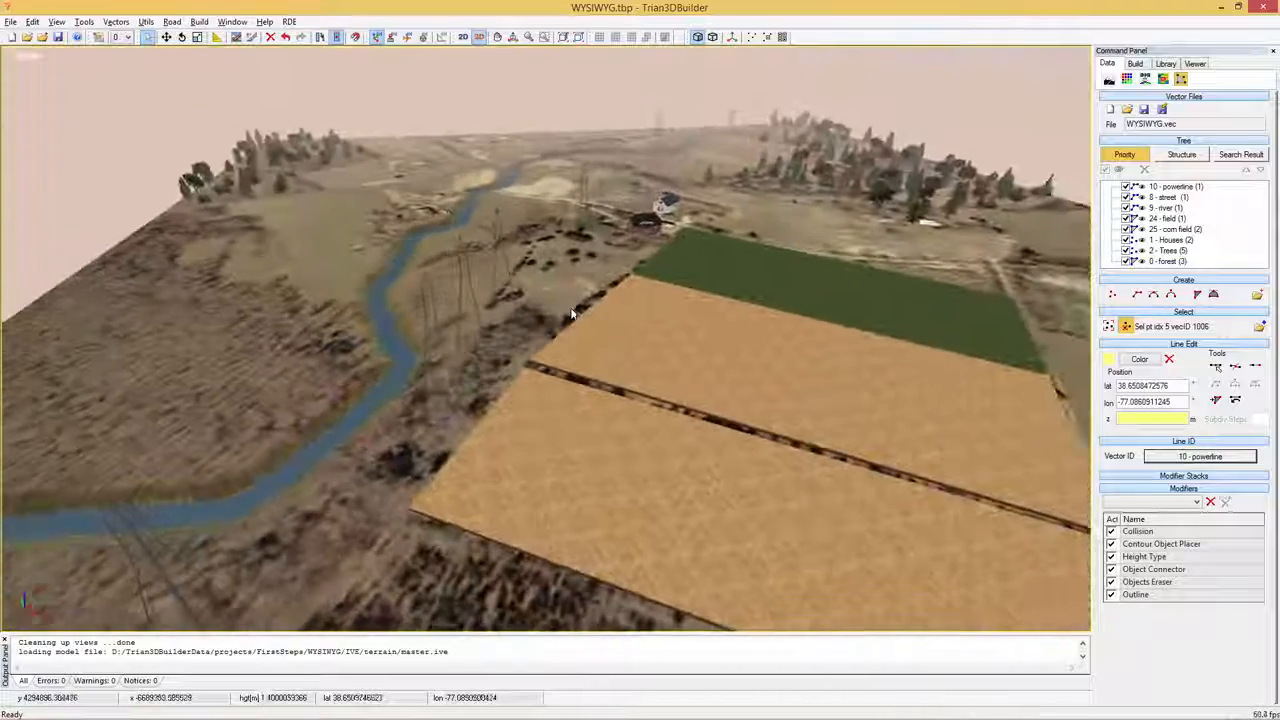